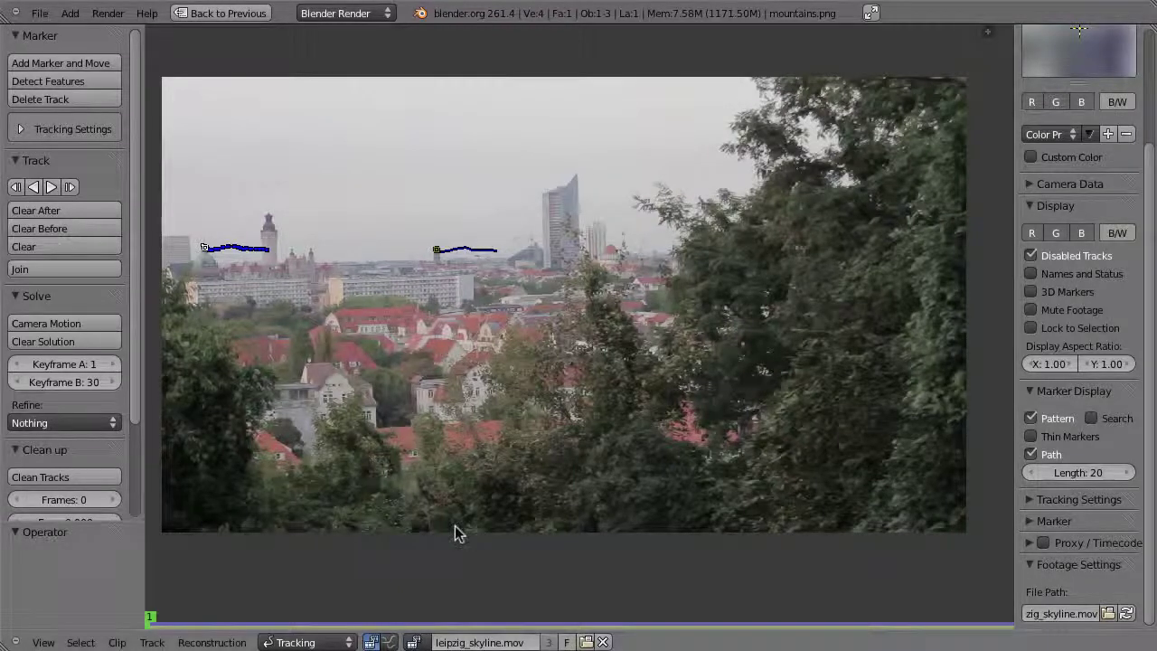
Step: Select the right-hand skyline track and turn on Lock to Selection in the Display panel
click(438, 257)
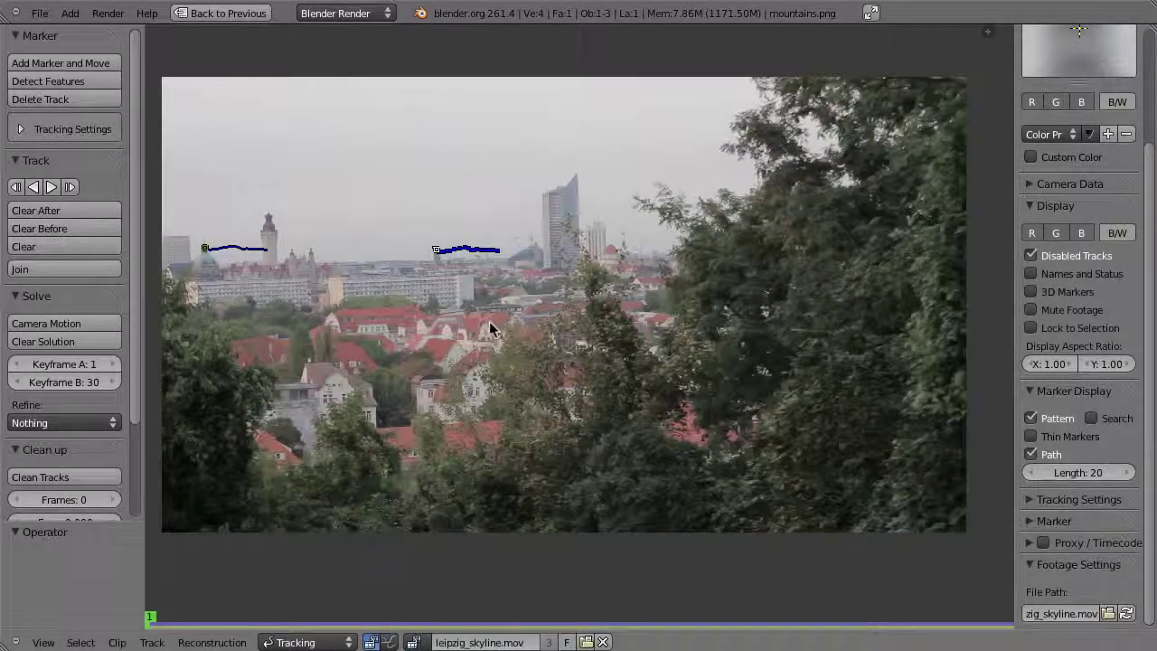
click(1040, 333)
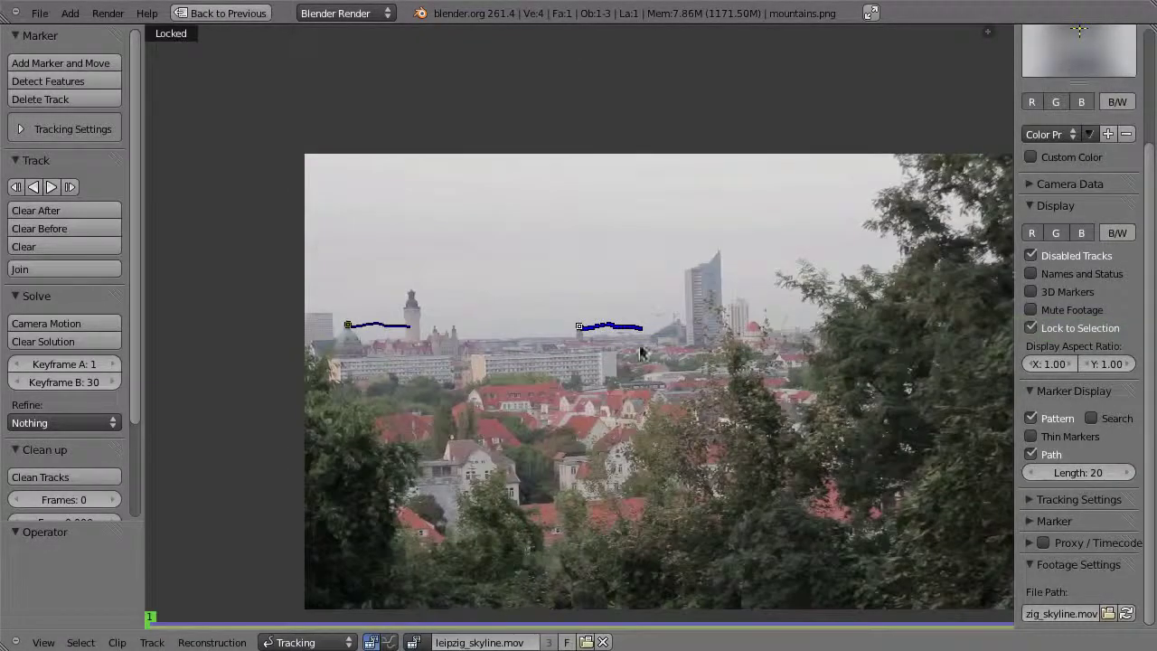
key(alt+a)
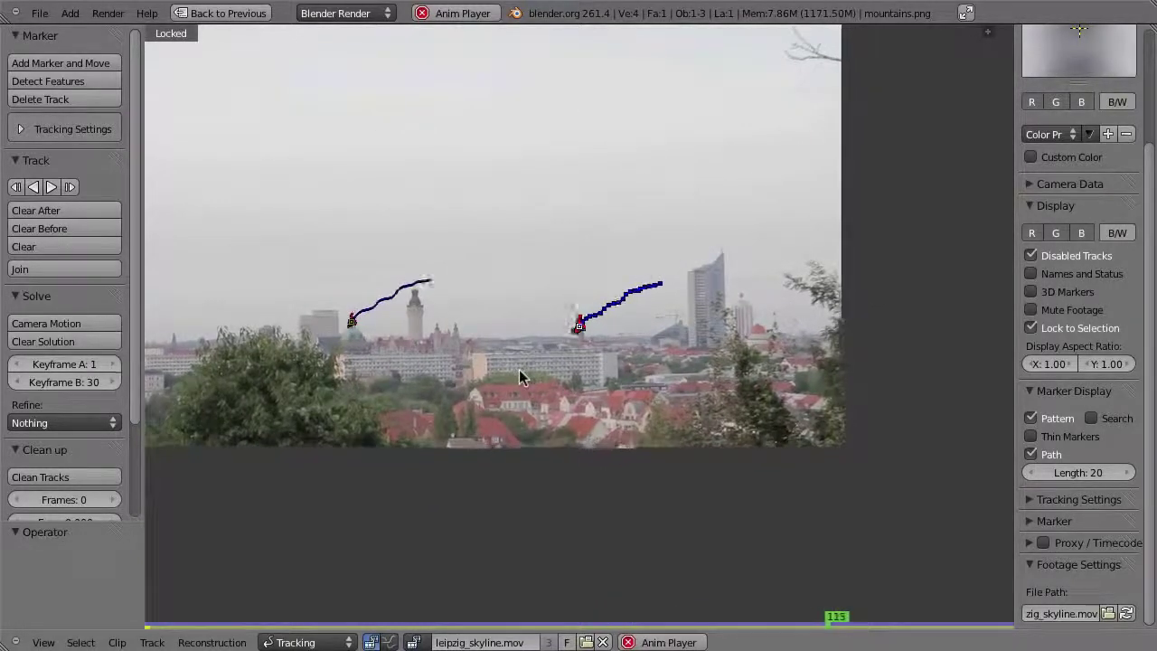
key(Escape)
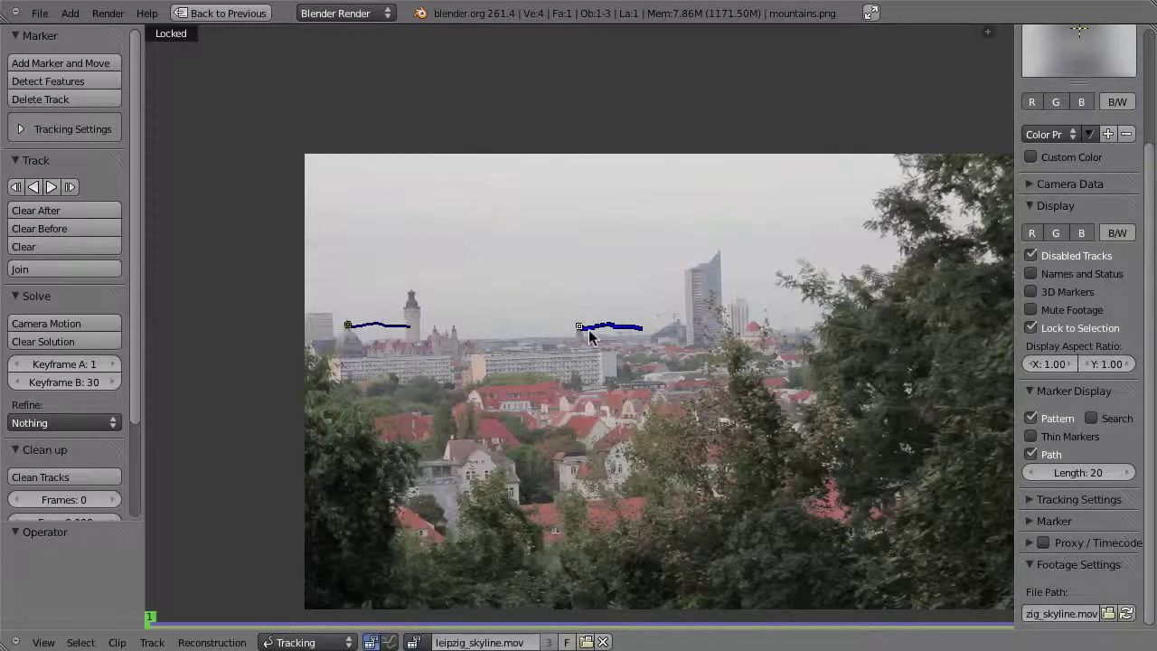
Step: Turn off Lock to Selection and switch the clip editor to Reconstruction mode
click(1031, 329)
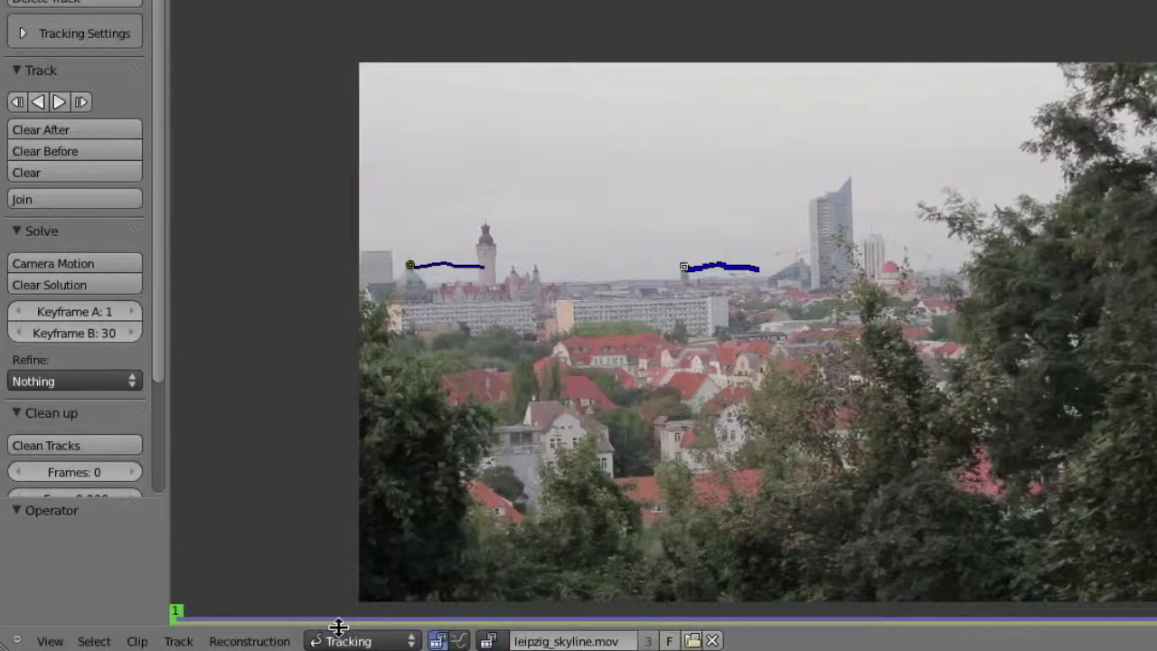
click(291, 643)
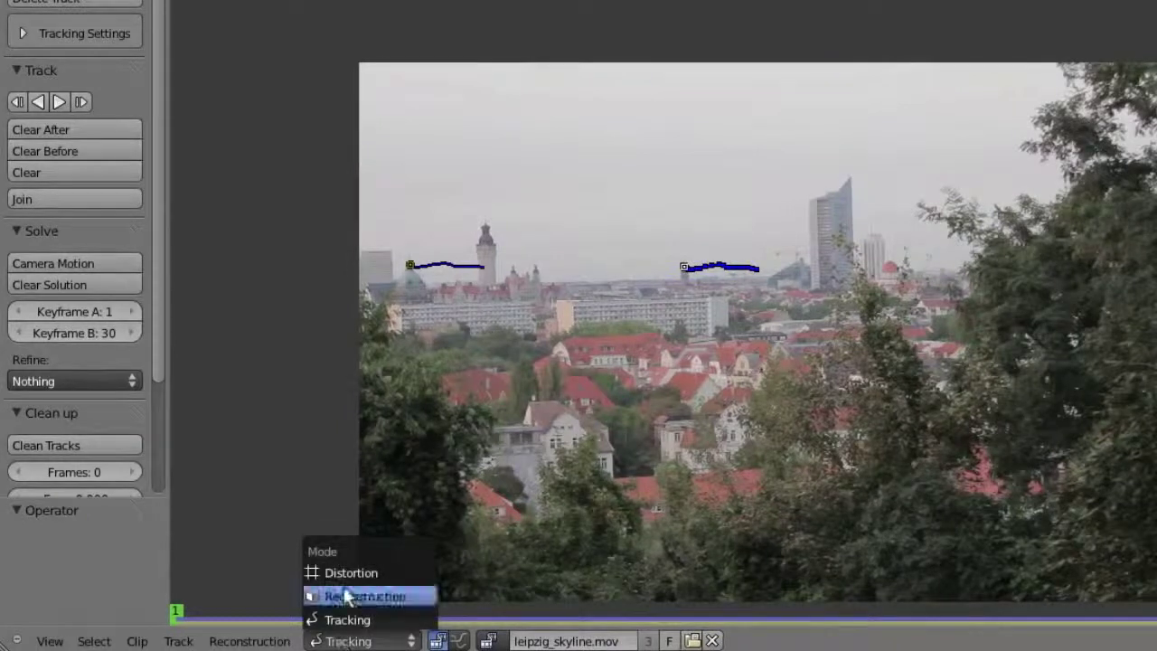
click(419, 604)
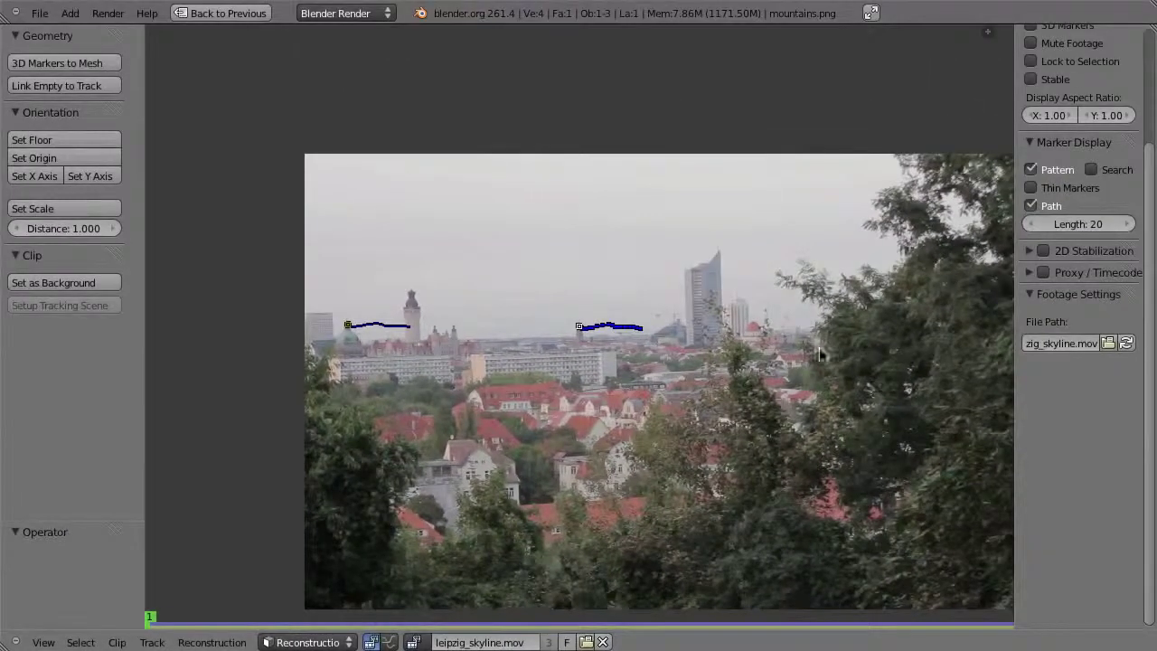
Step: Add the selected skyline track to the 2D Stabilization list and preview playback, returning to frame 1
click(1028, 254)
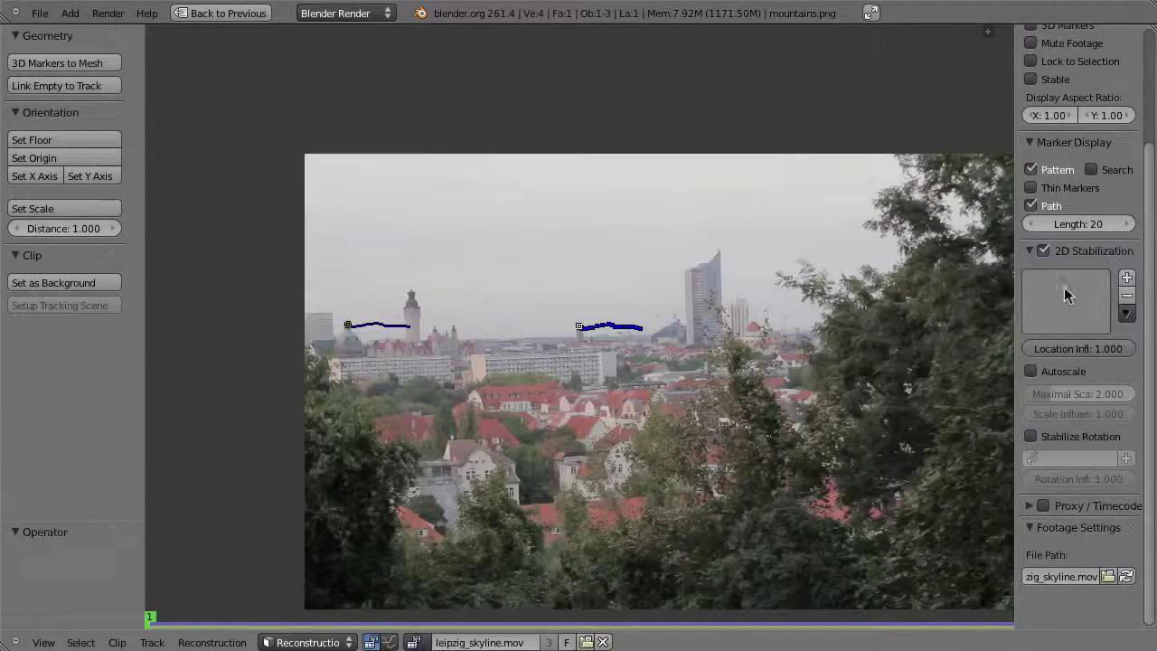
click(1127, 280)
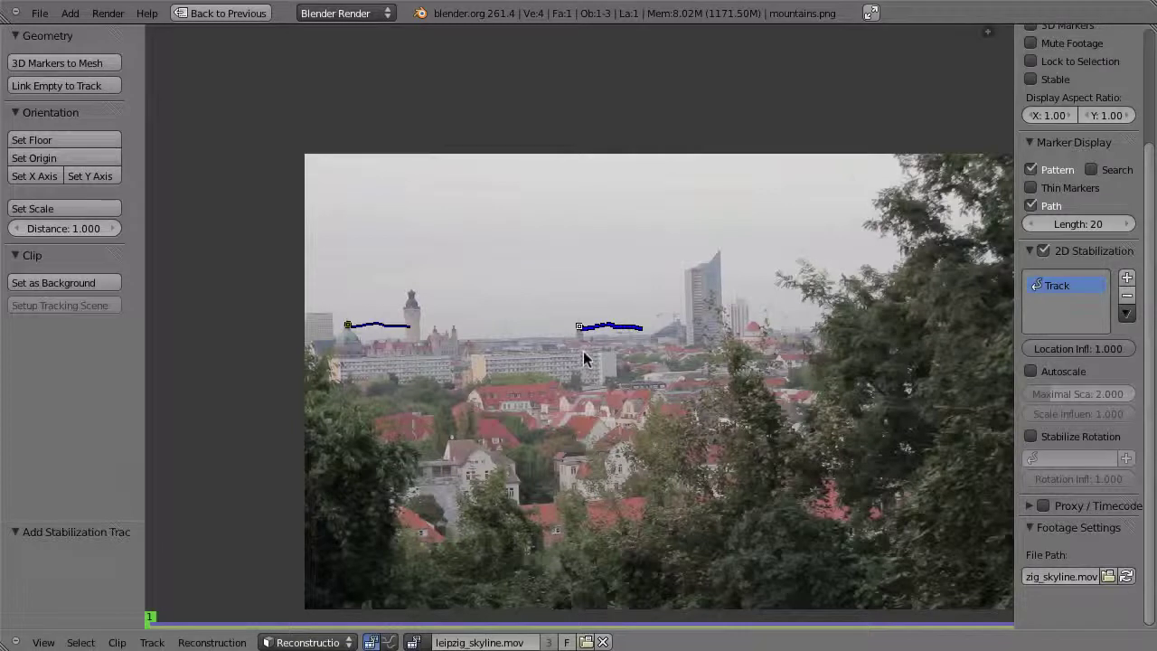
key(alt+a)
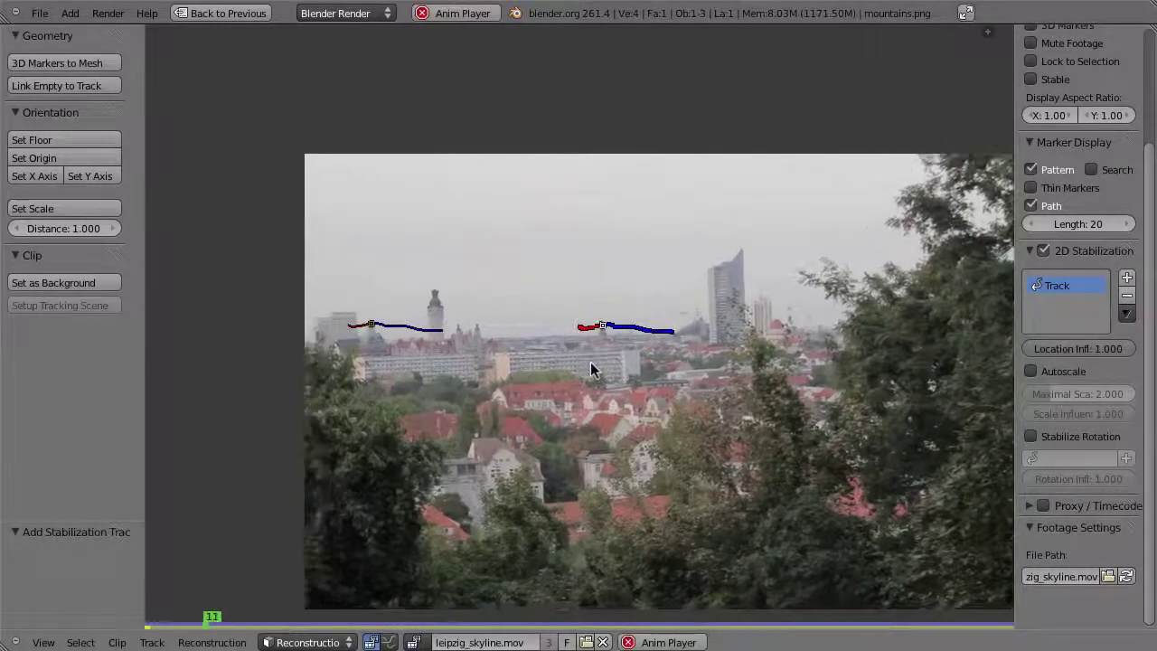
key(Escape)
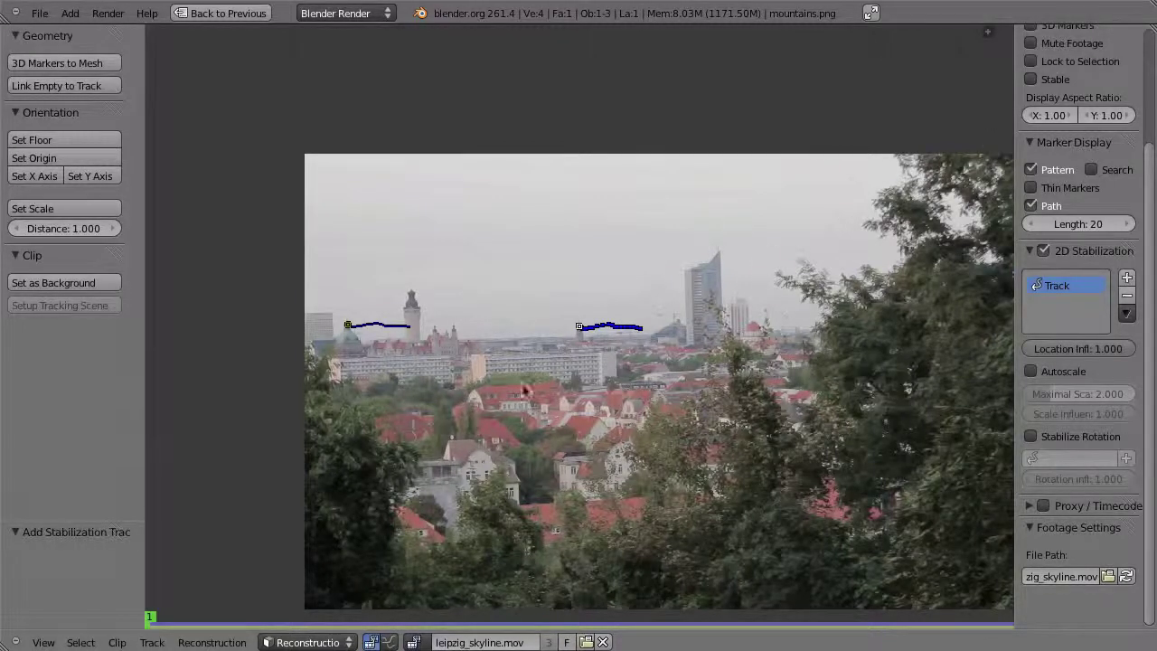
Step: Enable the Stable display option and play the stabilized skyline footage
scroll(1102, 204, up, 3)
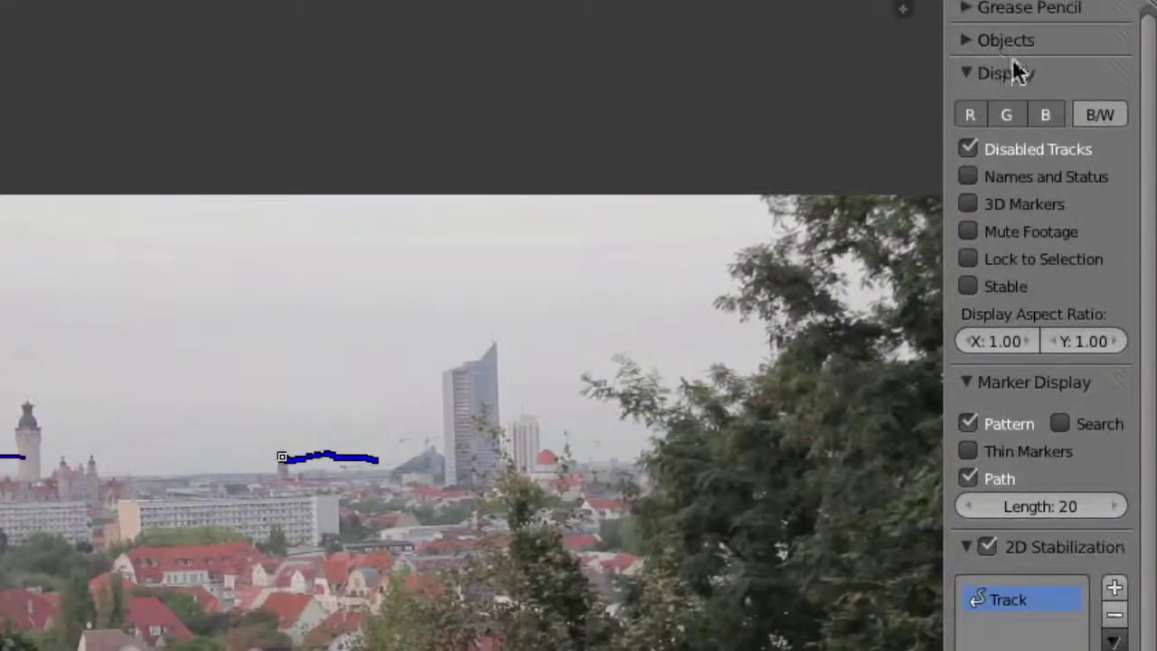
click(968, 286)
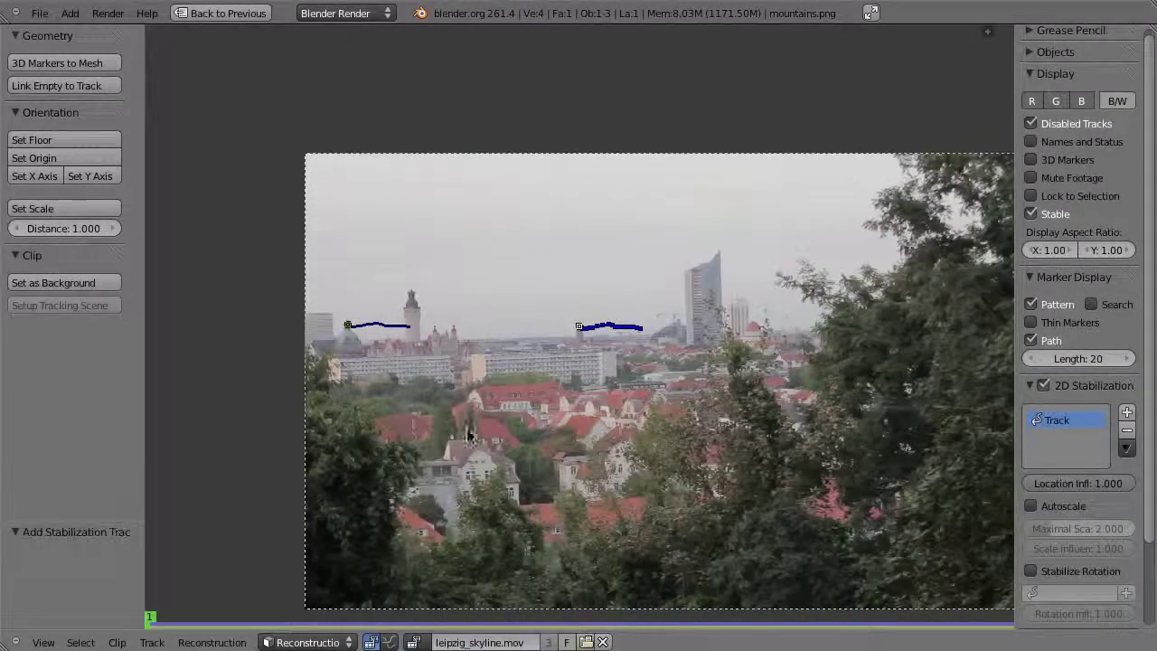
scroll(543, 425, down, 1)
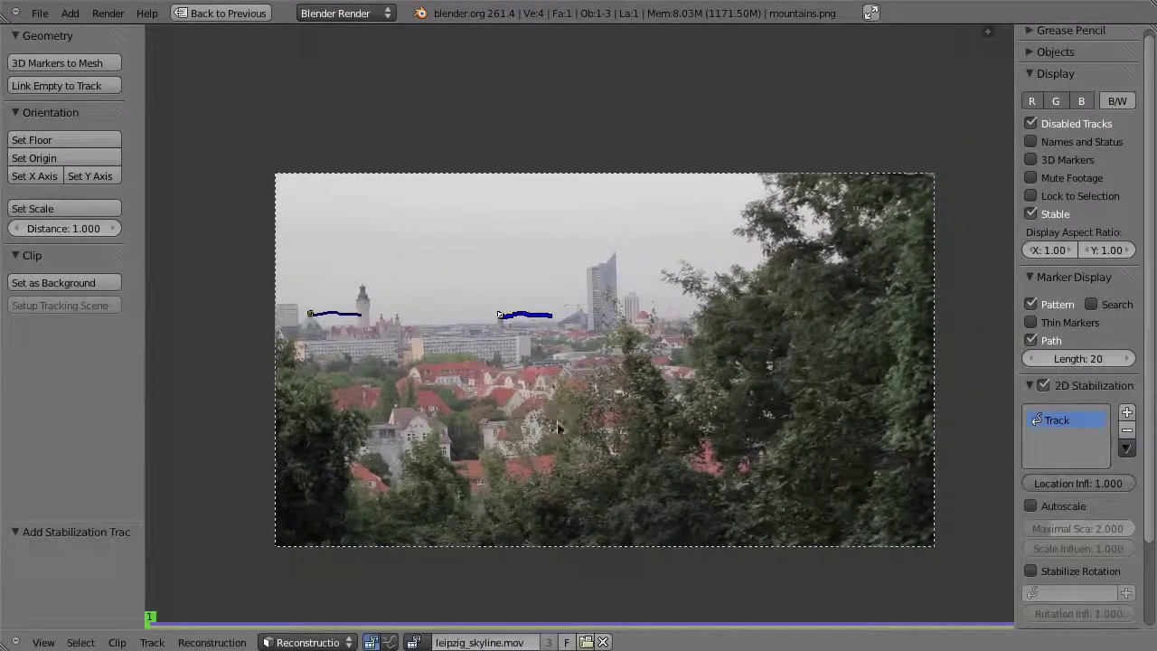
key(alt+a)
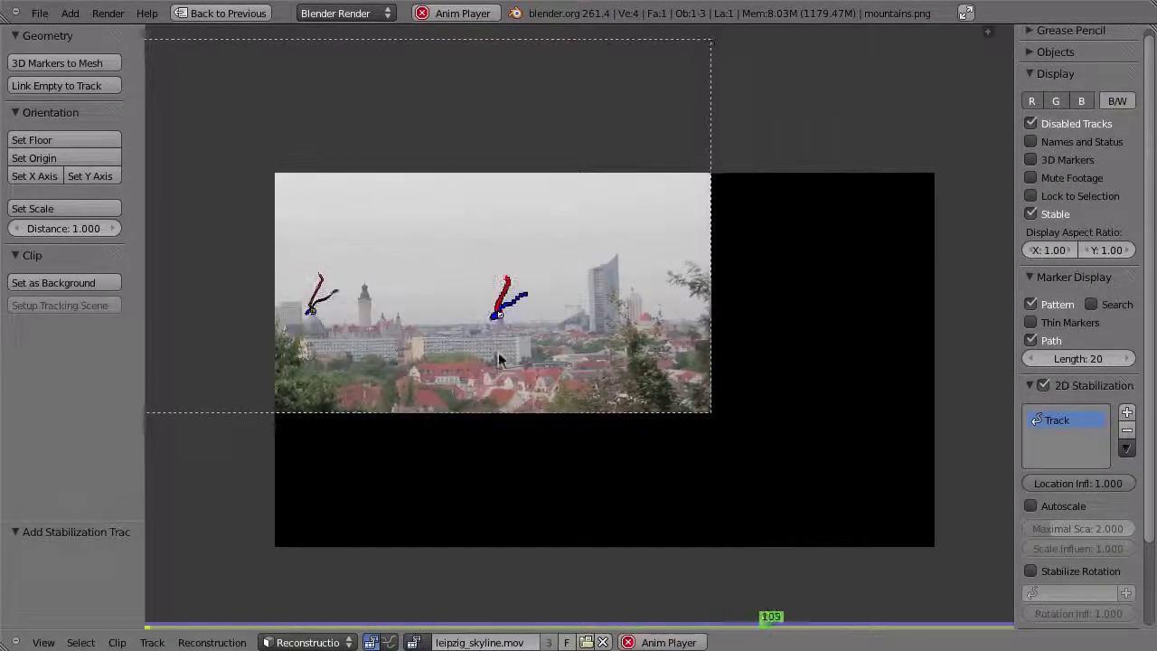
Step: Lower Location Influence to 0.213 and scrub the timeline to compare frames
key(Escape)
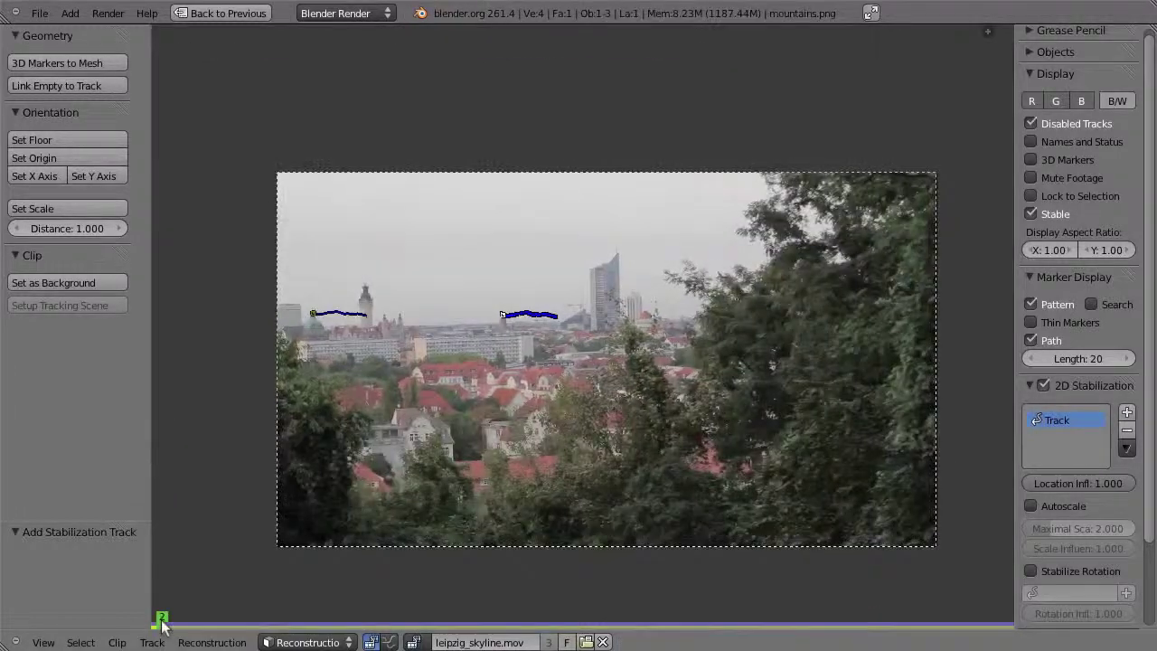
drag(269, 622, 517, 621)
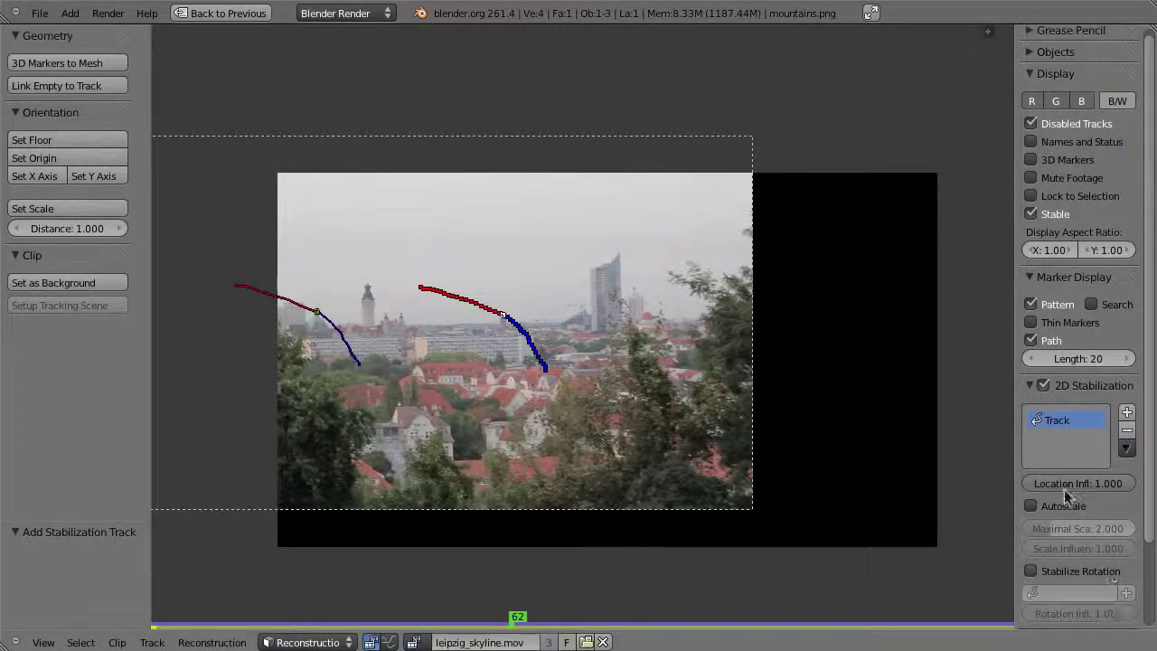
drag(1126, 486, 1036, 483)
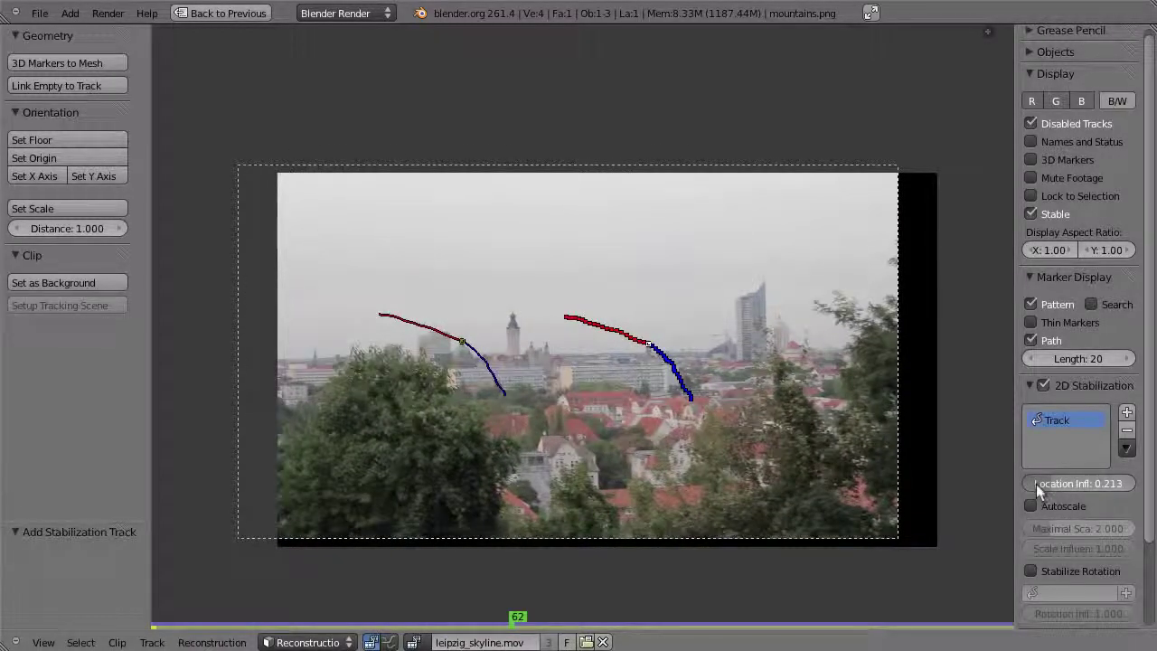
mouse_move(512, 620)
mouse_down()
mouse_move(126, 613)
mouse_move(401, 616)
mouse_move(614, 639)
mouse_move(937, 633)
mouse_move(843, 619)
mouse_up()
mouse_move(702, 591)
mouse_down()
mouse_move(334, 567)
mouse_move(719, 569)
mouse_move(984, 408)
mouse_up()
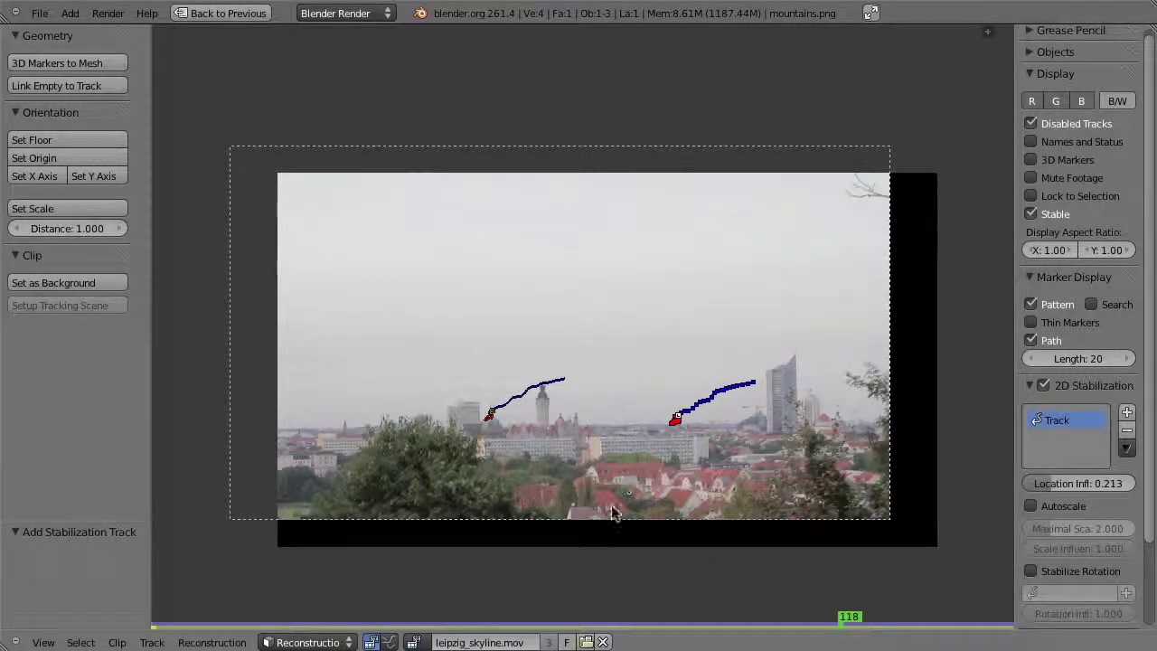
Step: Turn on Autoscale and check it by jumping between frames 135 and 99
click(1031, 506)
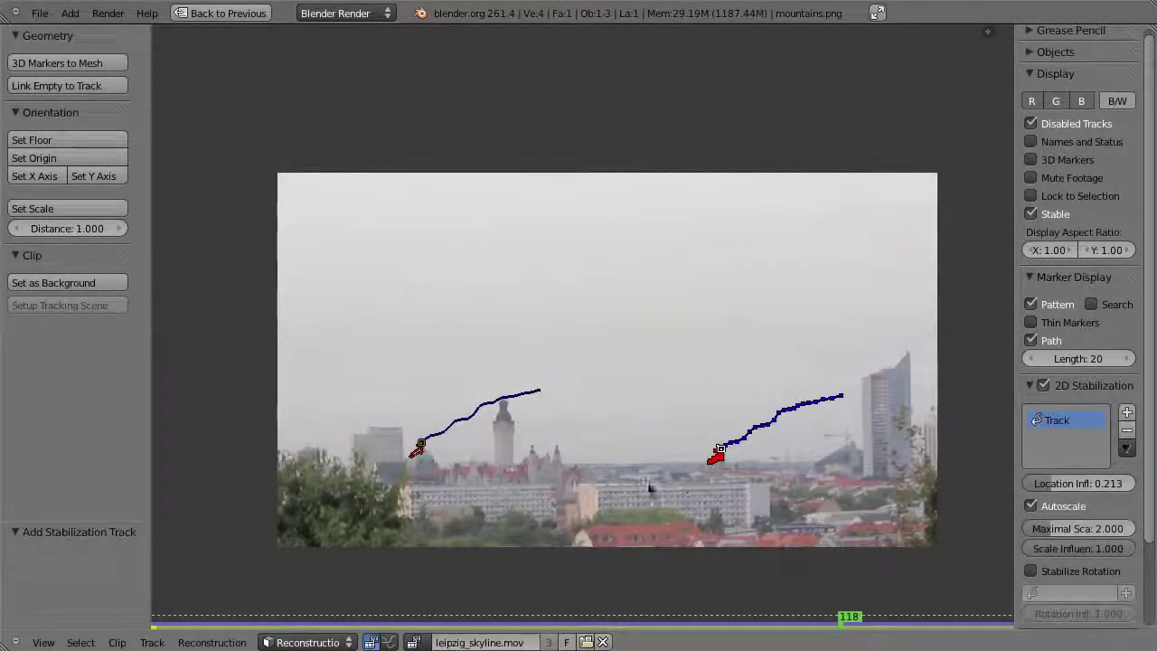
scroll(647, 485, down, 1)
scroll(647, 485, down, 4)
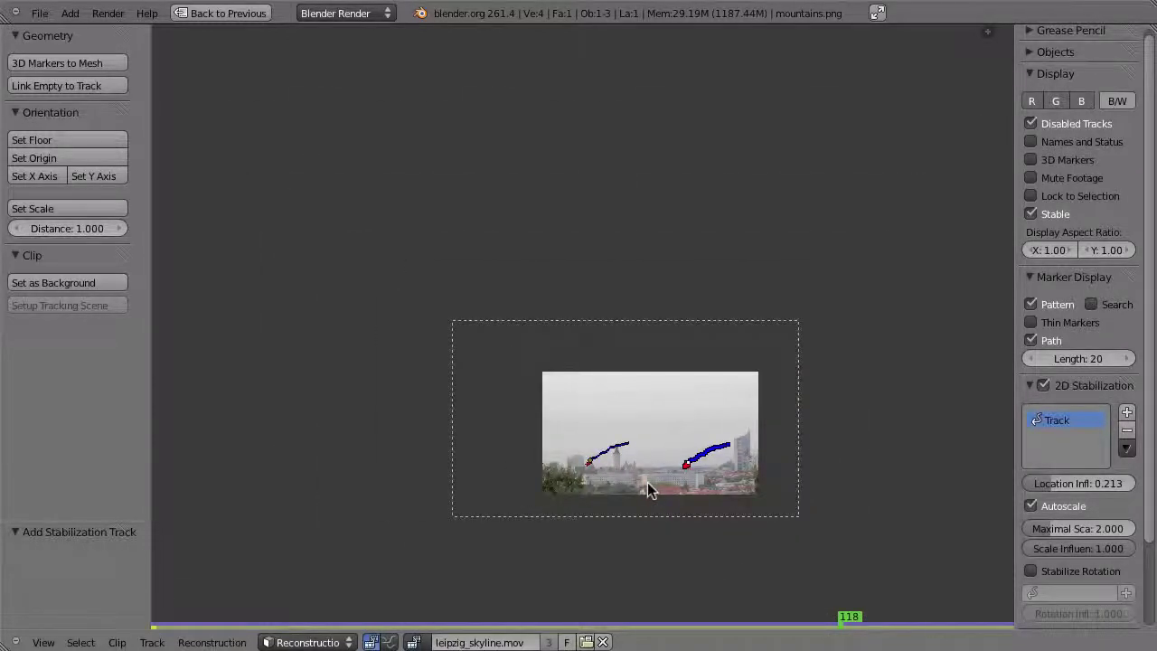
click(950, 622)
drag(612, 622, 735, 622)
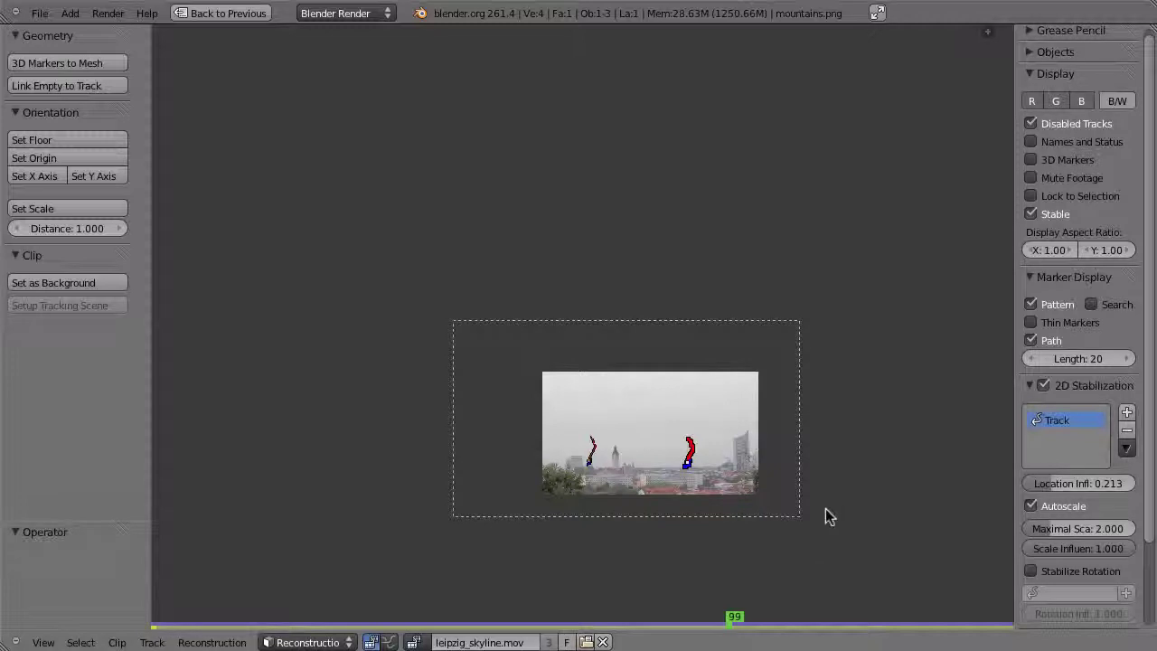
Step: Cap Maximal Scale at 1.264 and review the result at frame 118
drag(1014, 508, 979, 507)
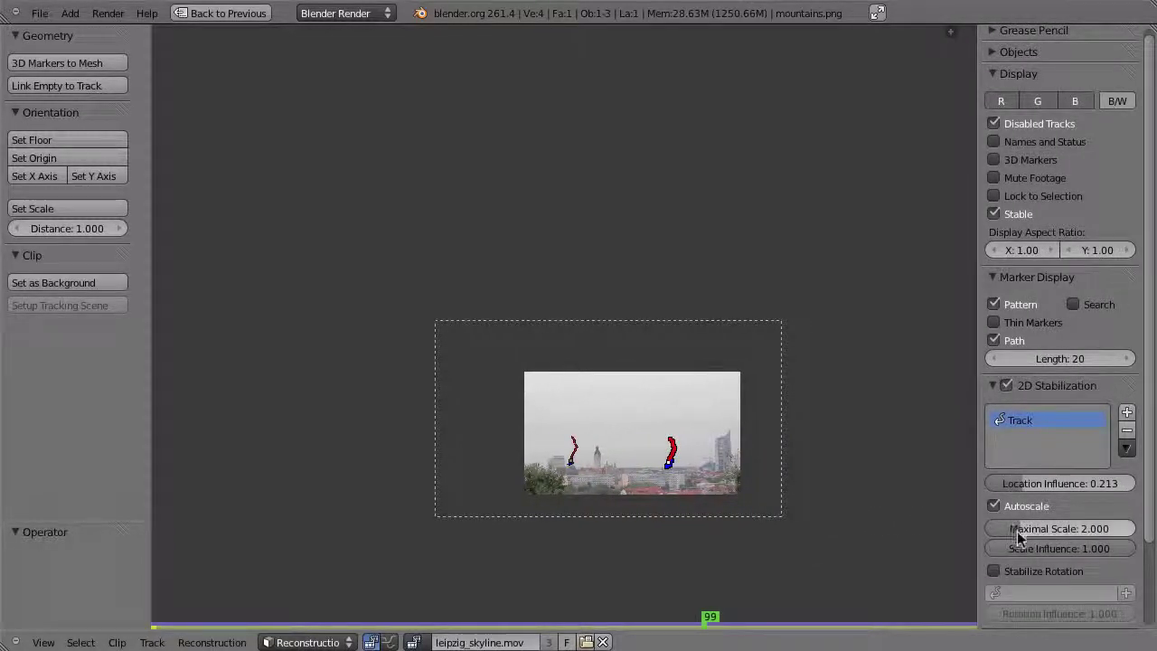
scroll(816, 469, up, 2)
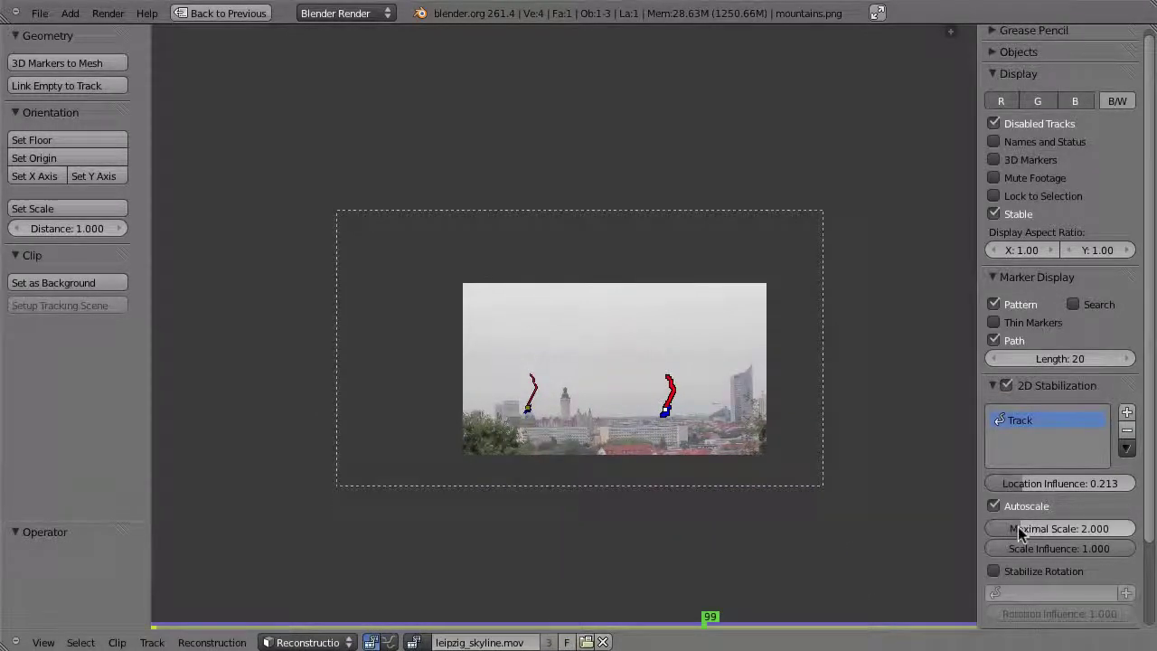
drag(1009, 534, 908, 526)
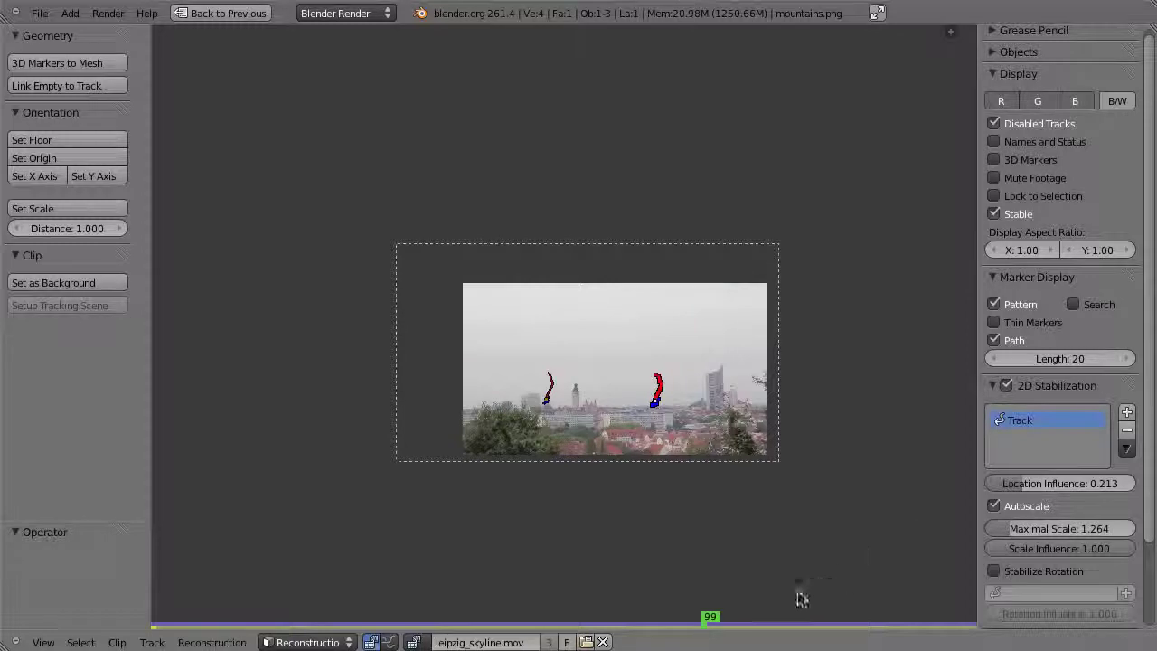
drag(723, 622, 979, 621)
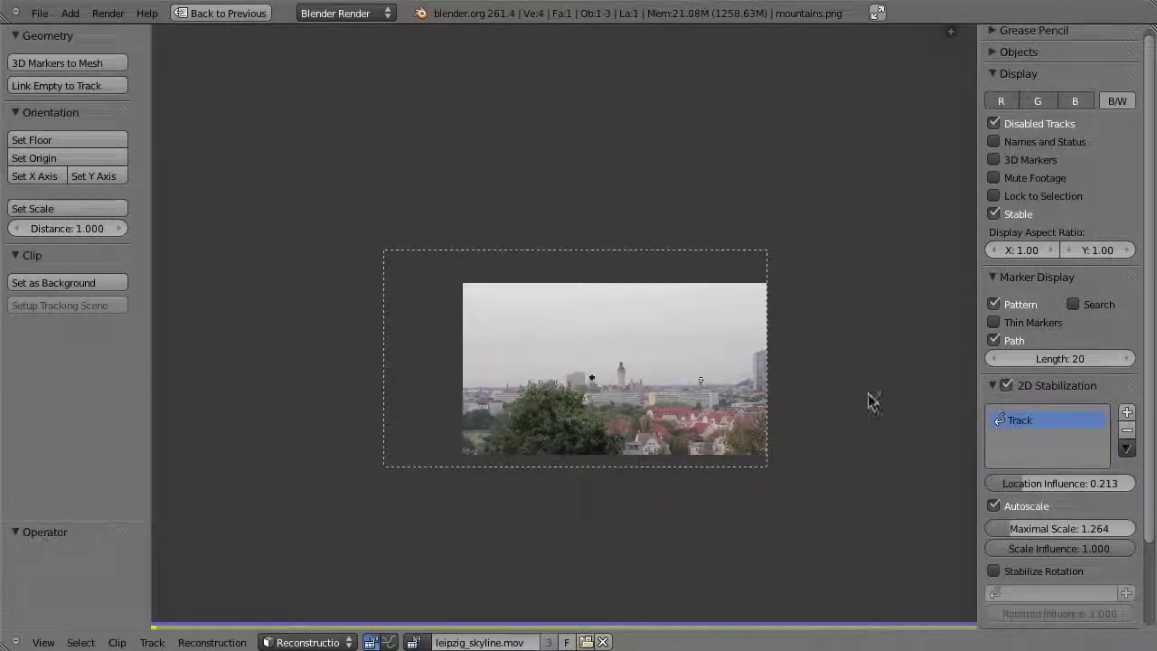
Step: Replay the autoscaled clip, lower Location Influence to 0.06833, and replay back to frame 1
key(alt+a)
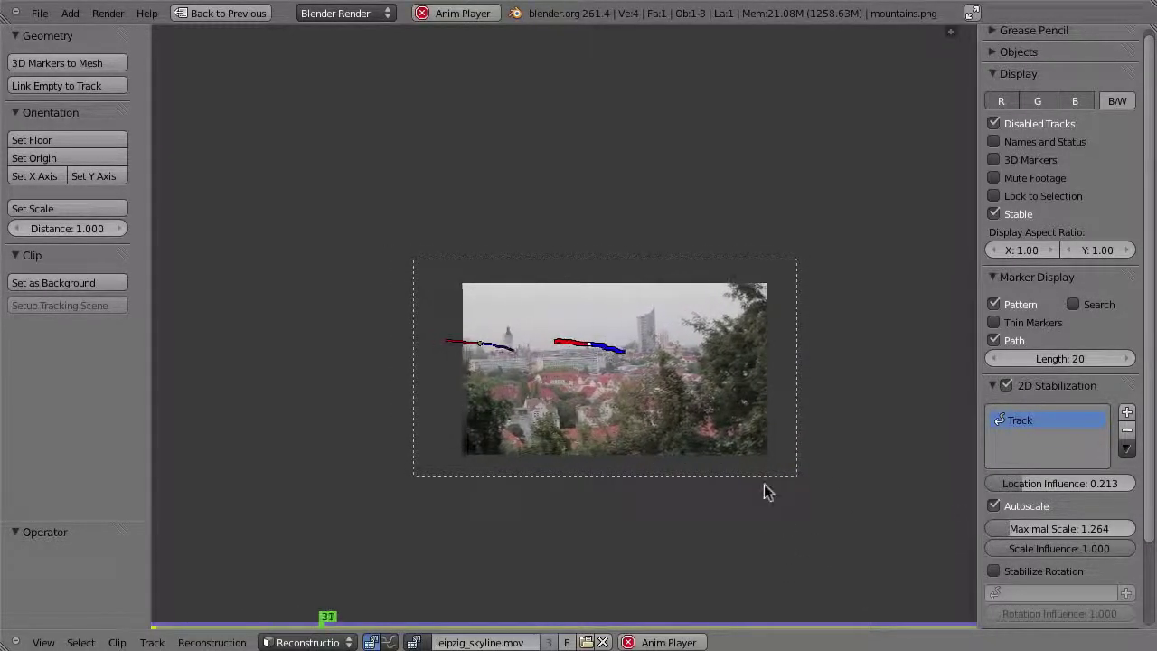
key(Escape)
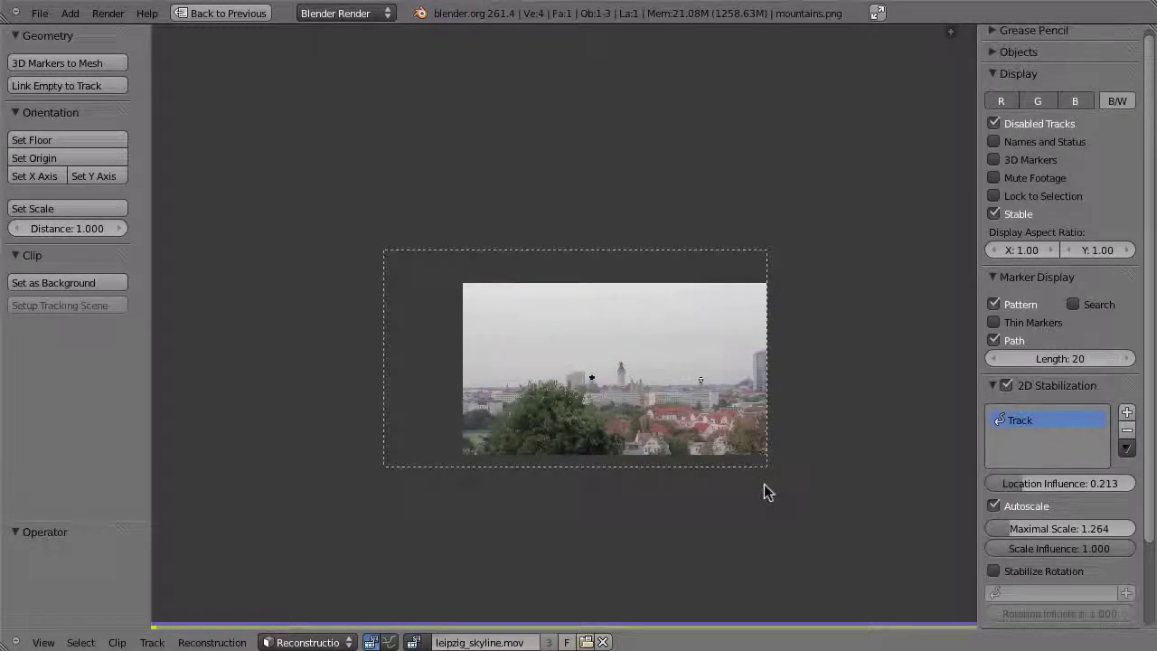
scroll(764, 491, up, 2)
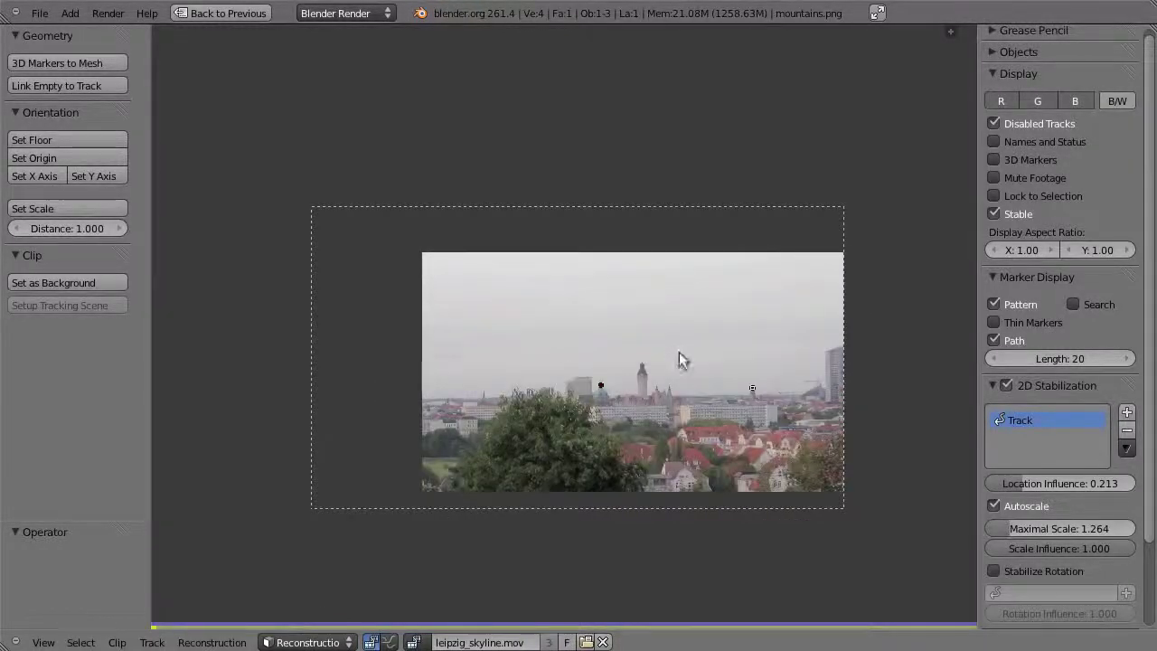
scroll(683, 360, up, 1)
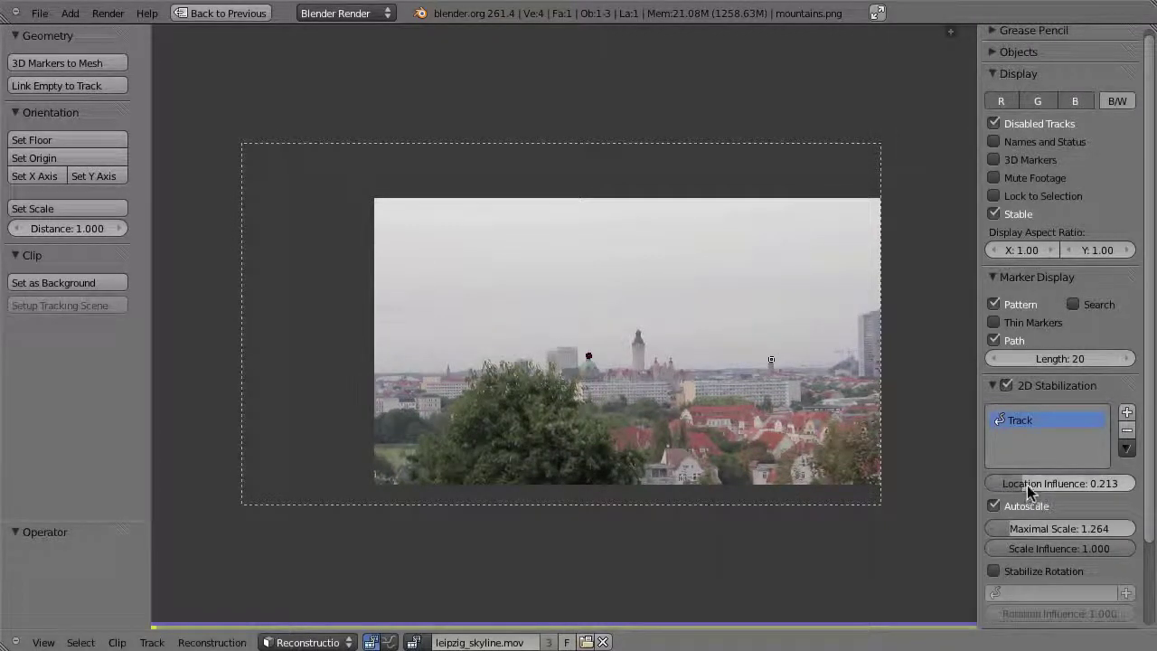
drag(1014, 487, 800, 500)
key(alt+a)
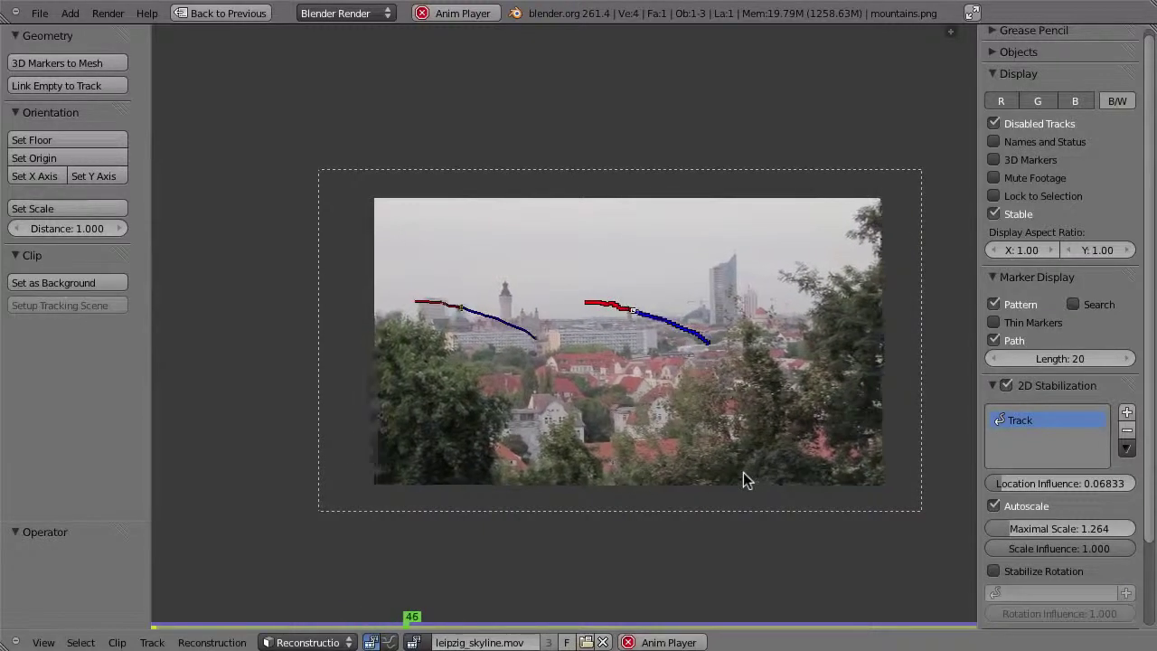
key(Escape)
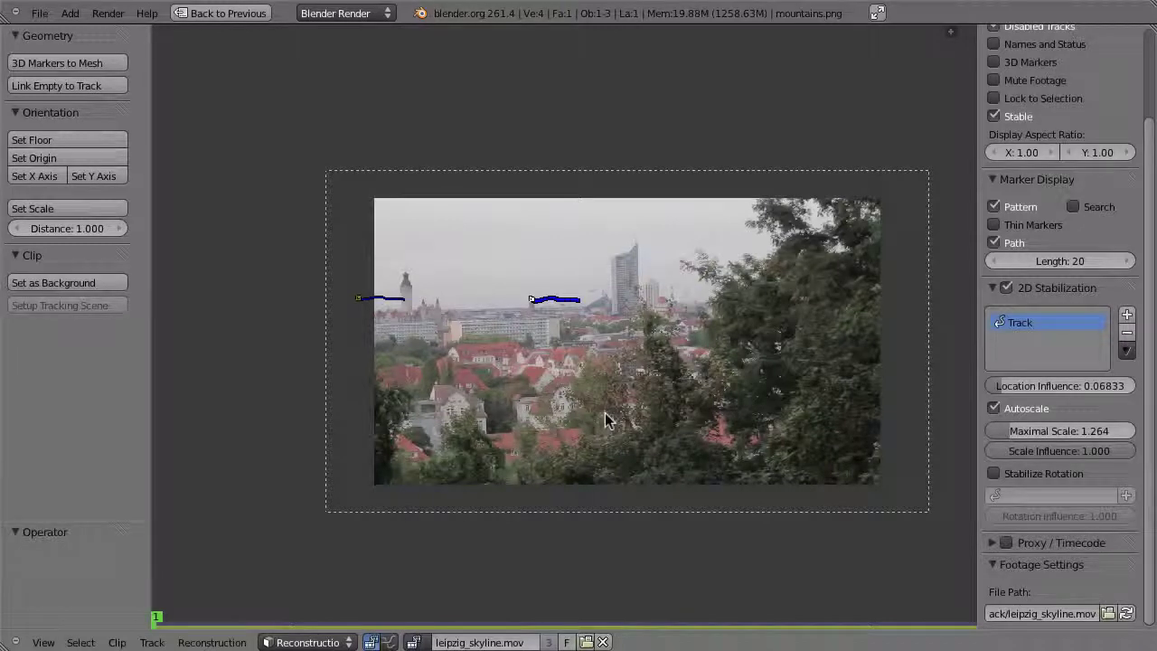
Step: Set Location Influence to 0 and stabilize rotation using the left marker's Track.002
drag(1049, 386, 997, 384)
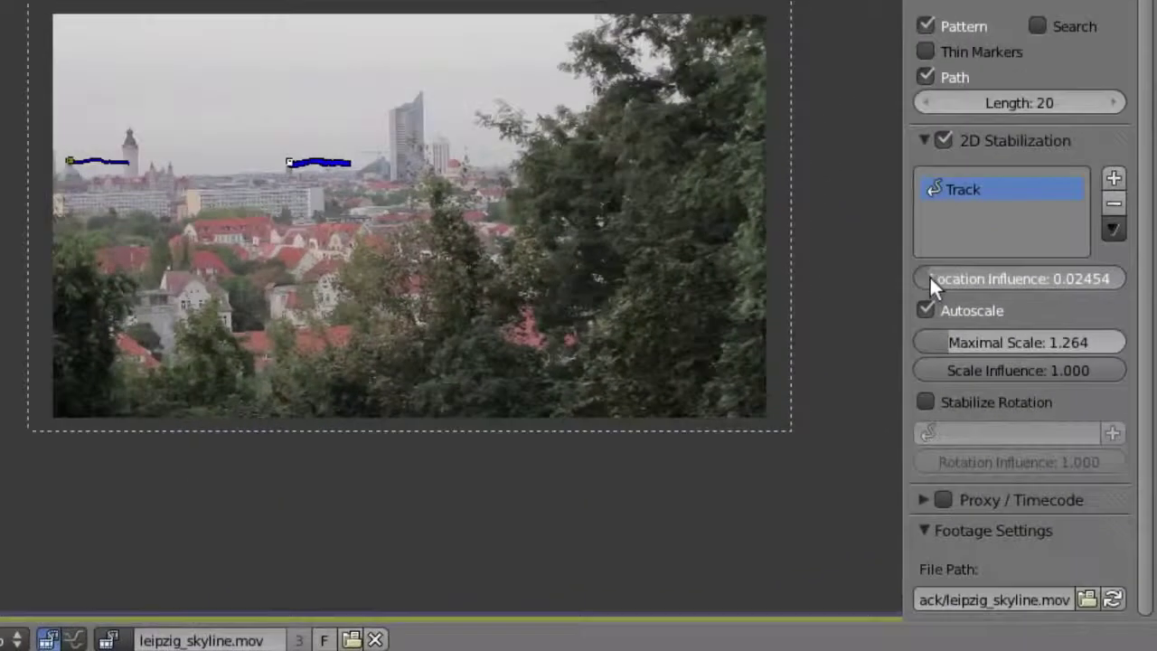
drag(929, 275, 828, 275)
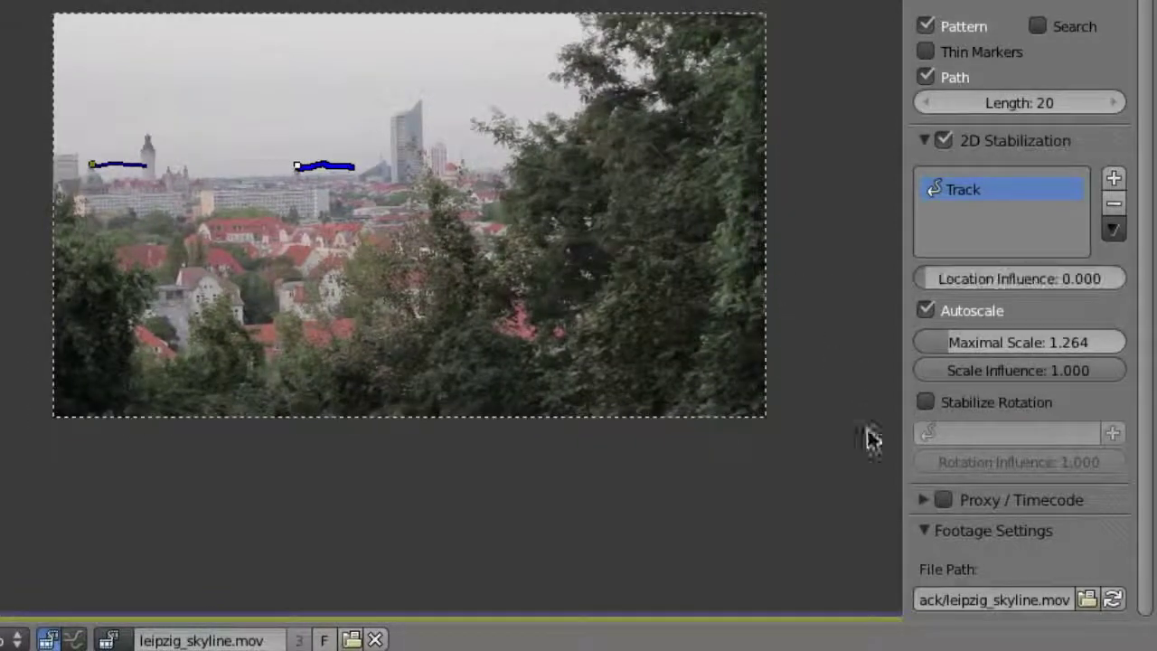
click(925, 402)
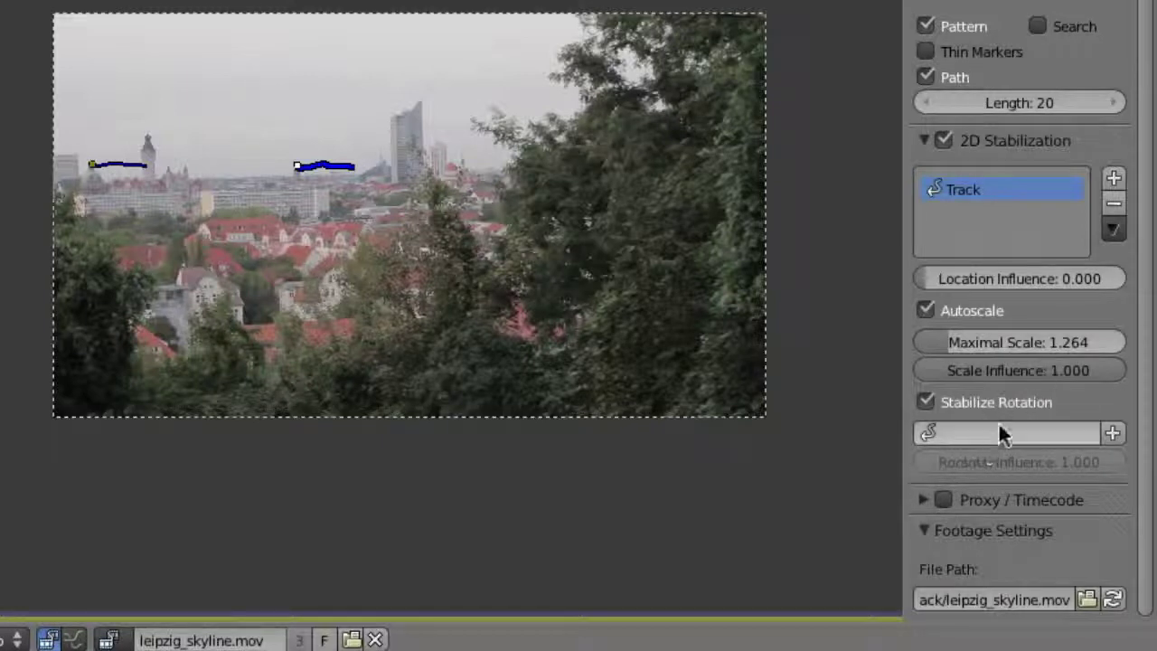
right_click(91, 171)
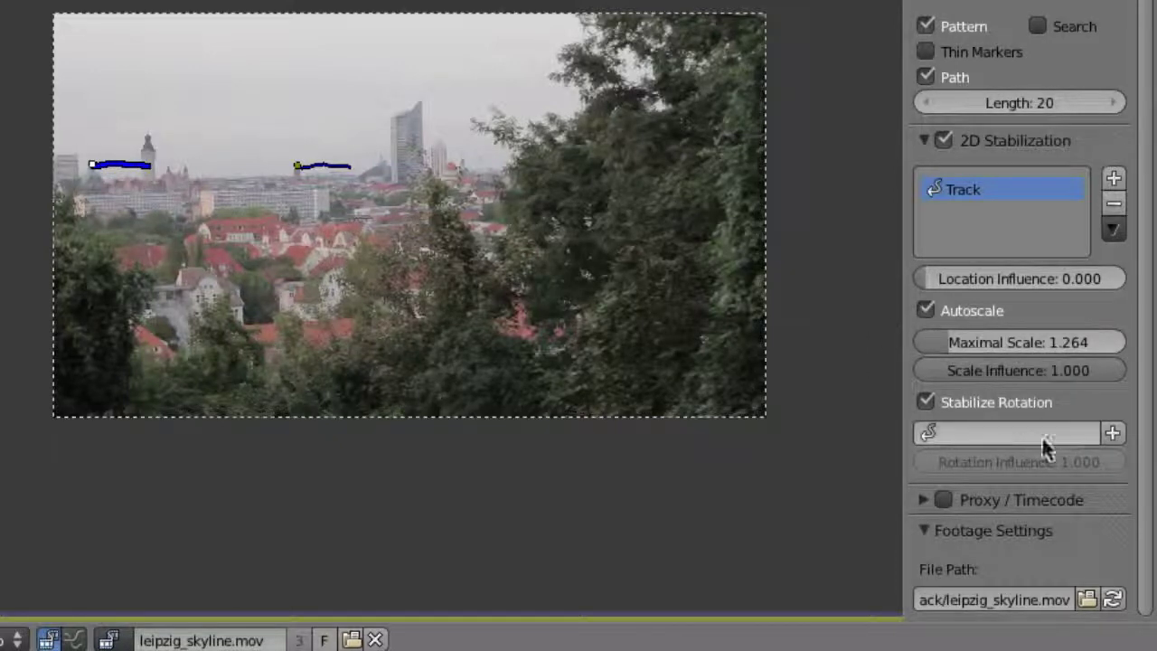
click(1114, 434)
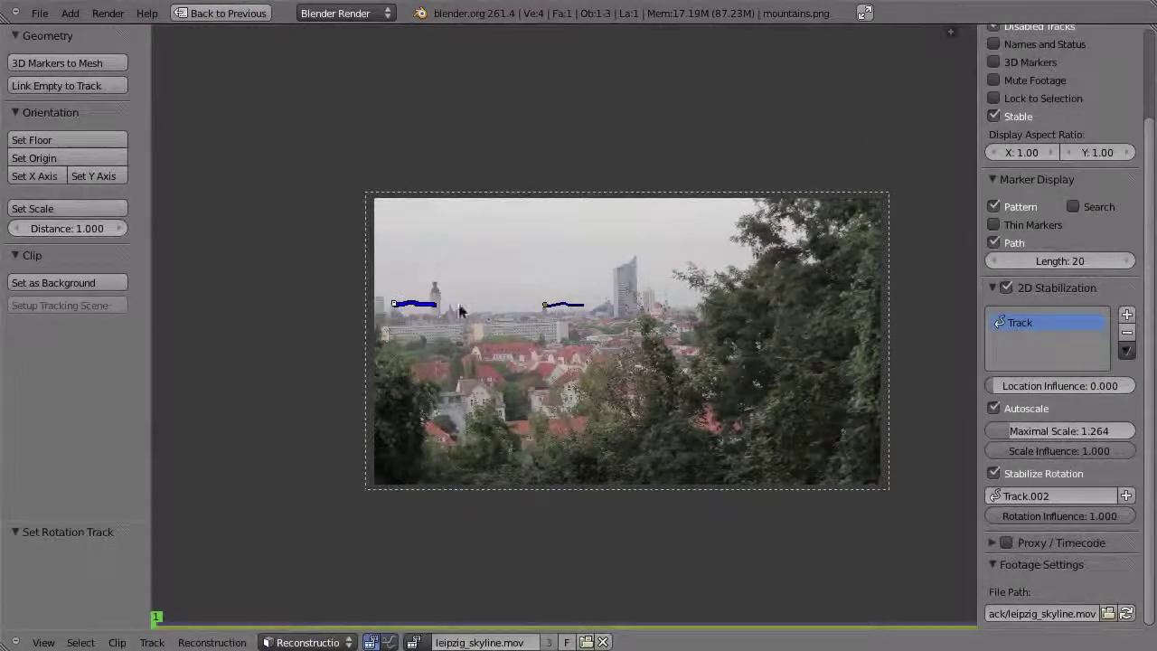
scroll(556, 312, up, 2)
key(alt+a)
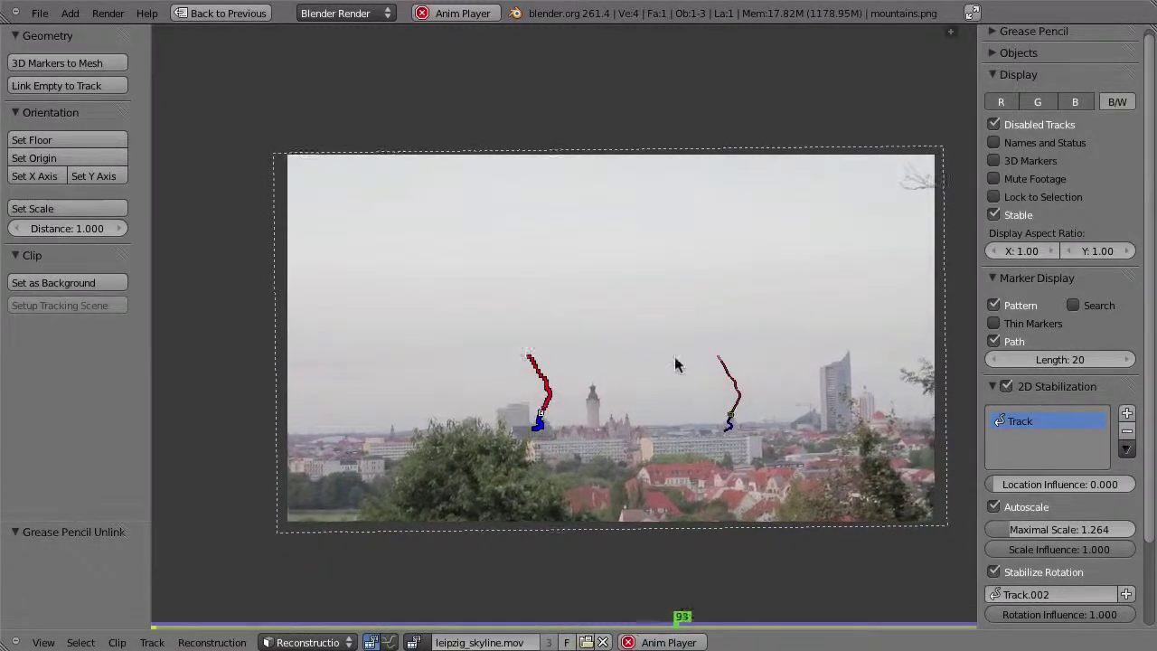
key(Escape)
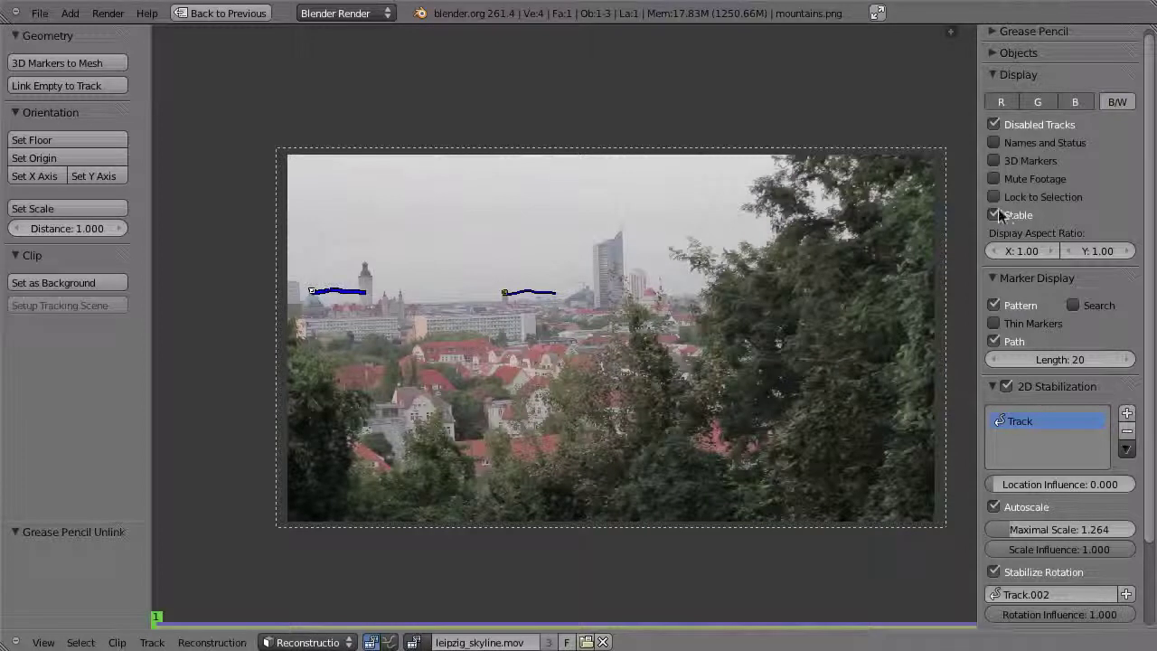
Step: Flip the Stable display option repeatedly to compare footage, leaving it unchecked
click(1004, 215)
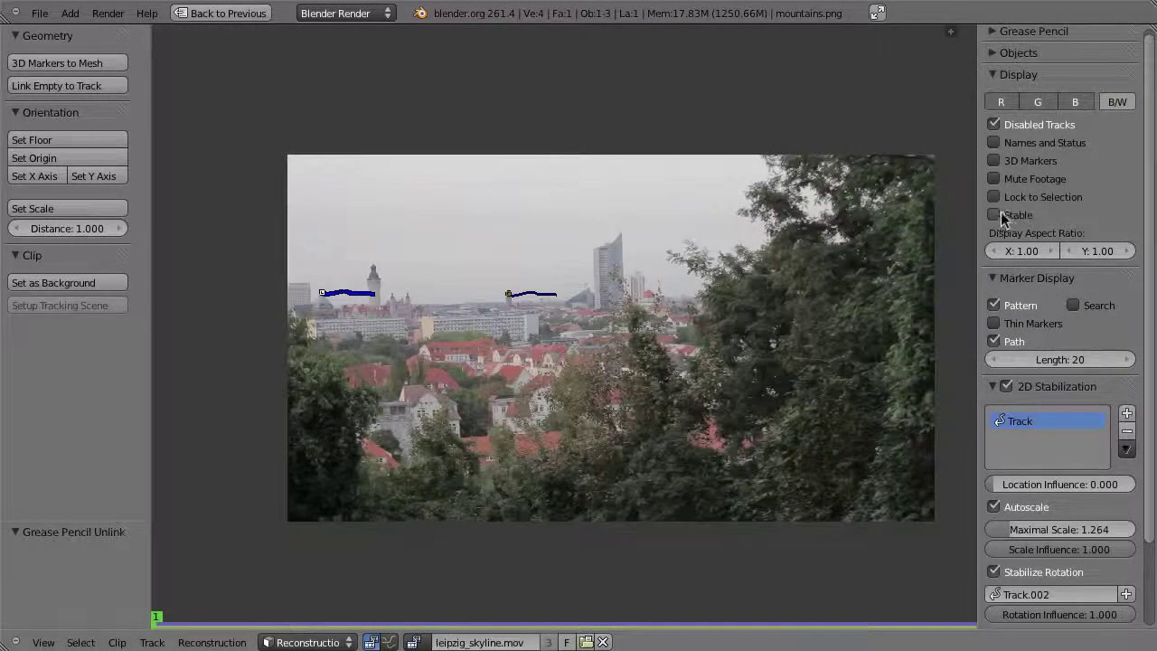
click(1001, 213)
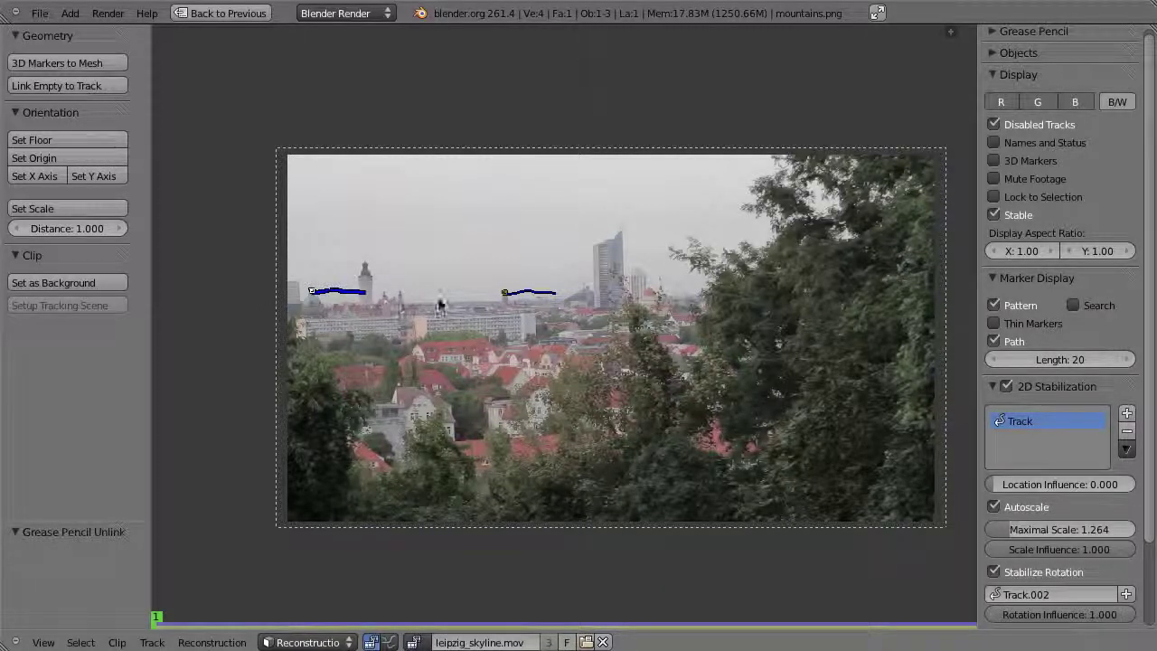
click(993, 217)
click(995, 218)
click(994, 218)
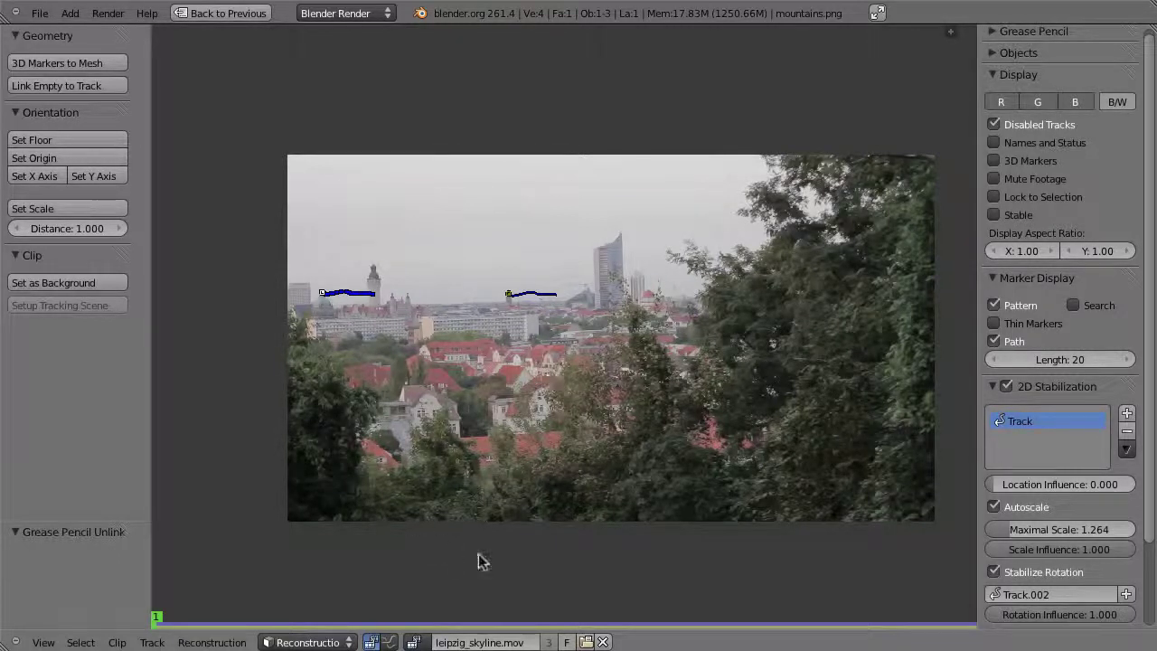
Step: Switch to the Compositing layout with the node editor maximized
key(ctrl+Up)
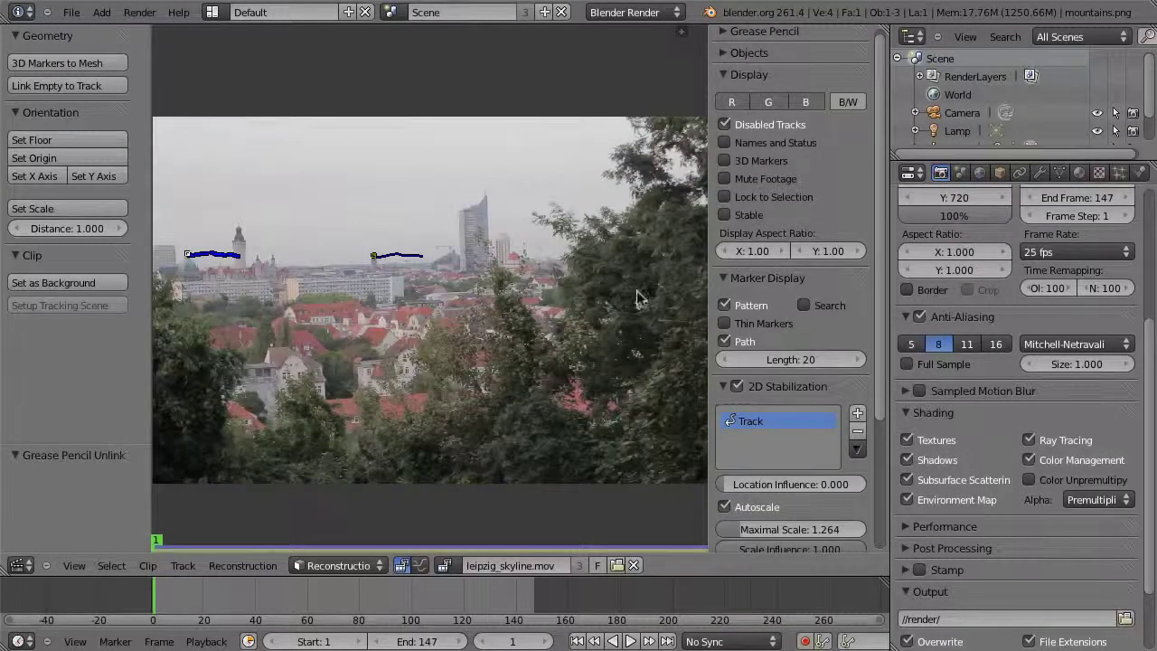
key(ctrl+Left)
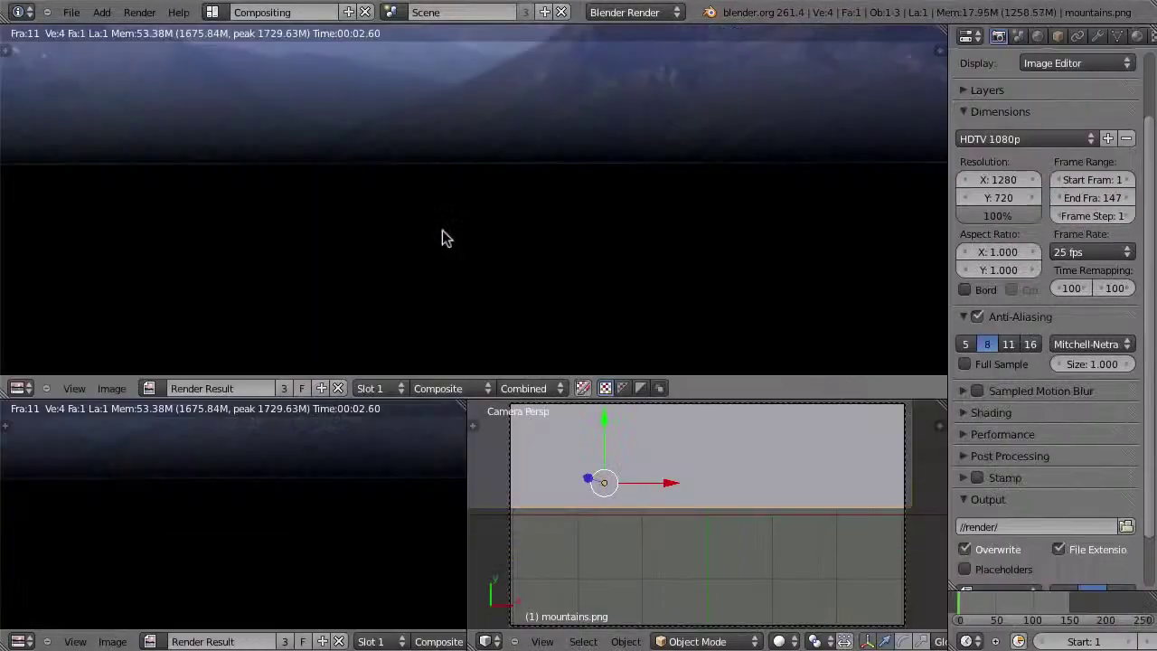
key(ctrl+Up)
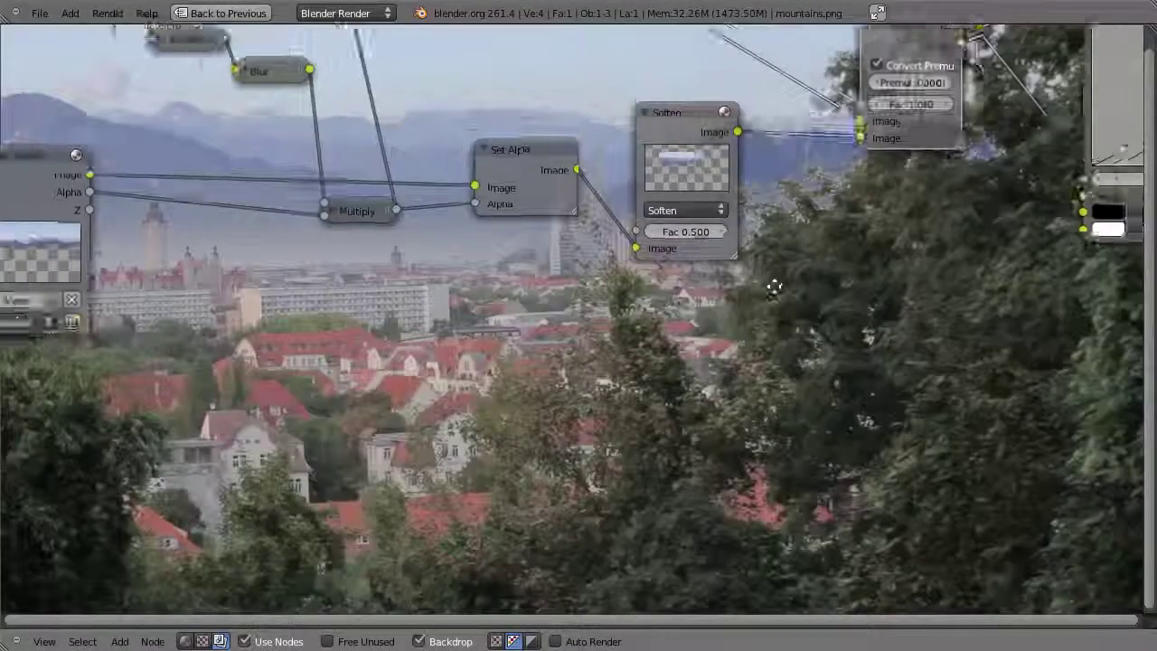
Step: Move the RGB Curves and neighbouring nodes to make room, and bring up the Add node menu
scroll(770, 284, down, 2)
scroll(638, 348, down, 3)
drag(768, 259, 746, 259)
drag(900, 281, 1037, 249)
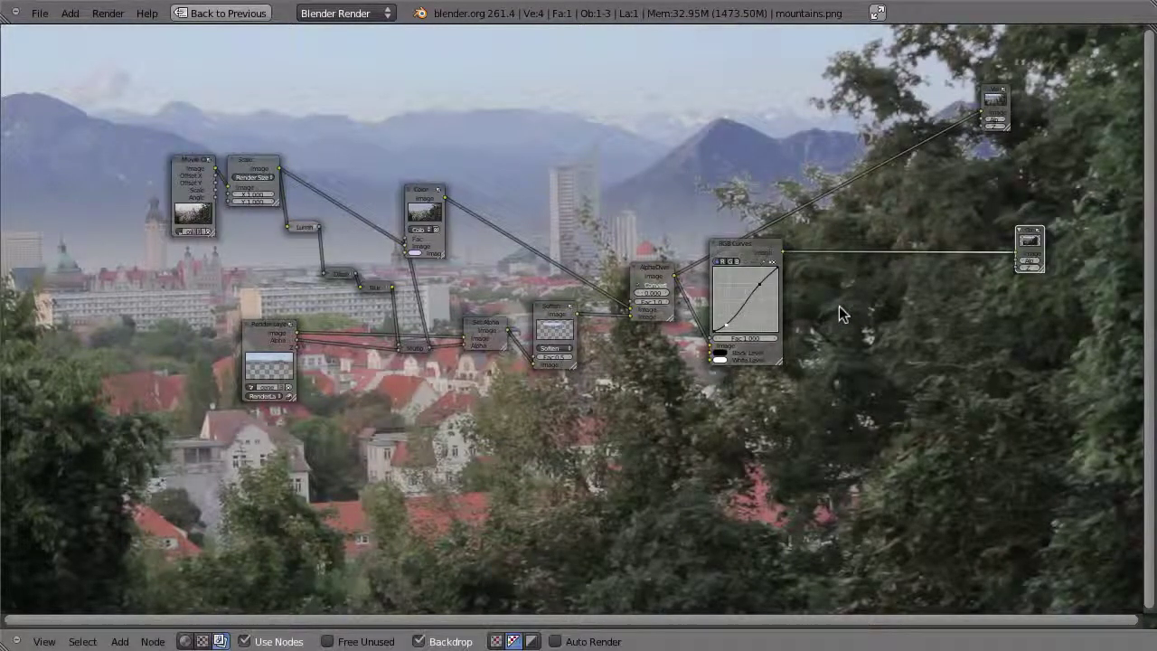
key(shift+a)
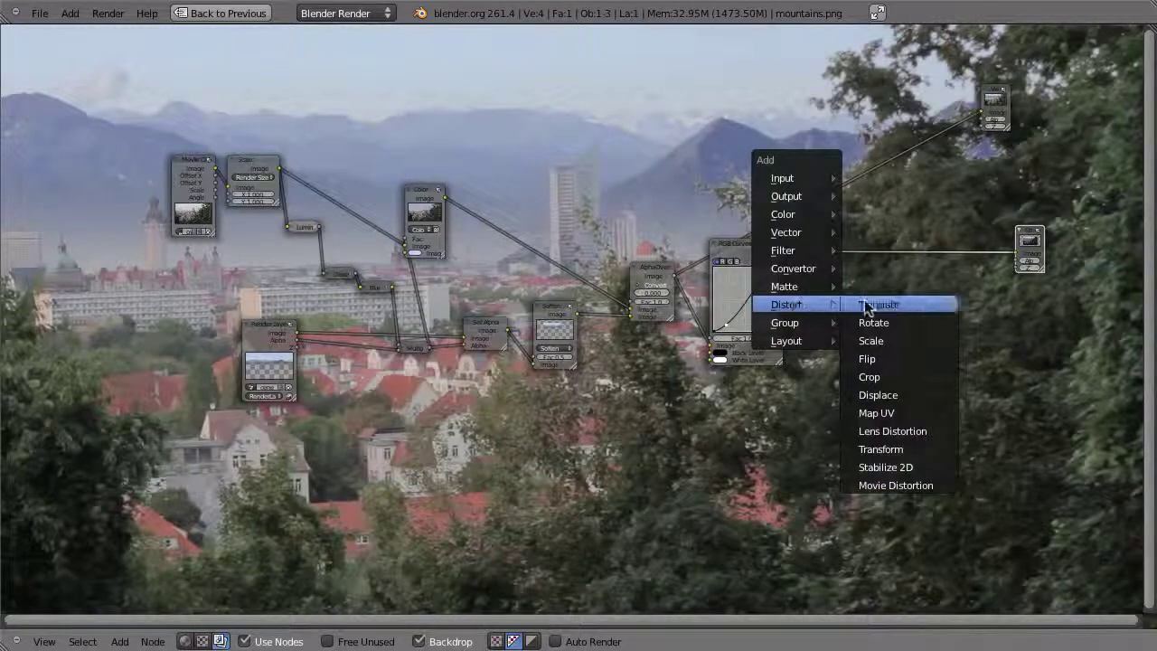
Step: Insert a Stabilize 2D node on the link between RGB Curves and Composite
click(920, 468)
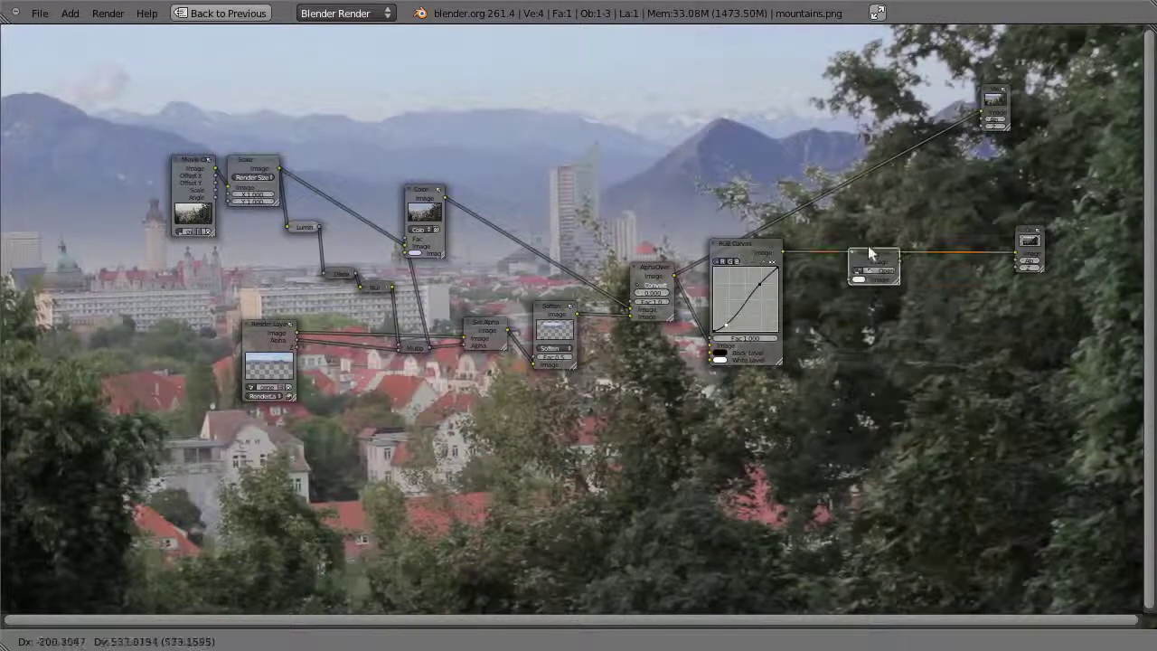
click(852, 222)
scroll(915, 262, up, 2)
scroll(921, 257, up, 1)
drag(920, 255, 914, 239)
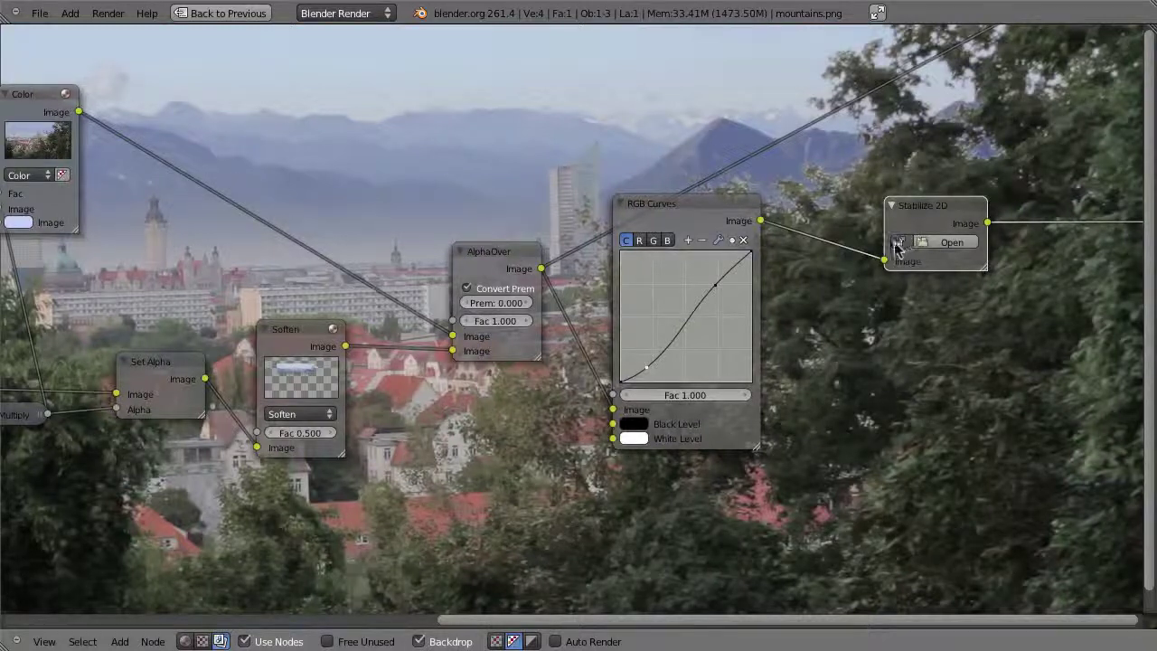
Step: Assign leipzig_skyline.mov to the Stabilize 2D node and preview its output in the backdrop
click(900, 241)
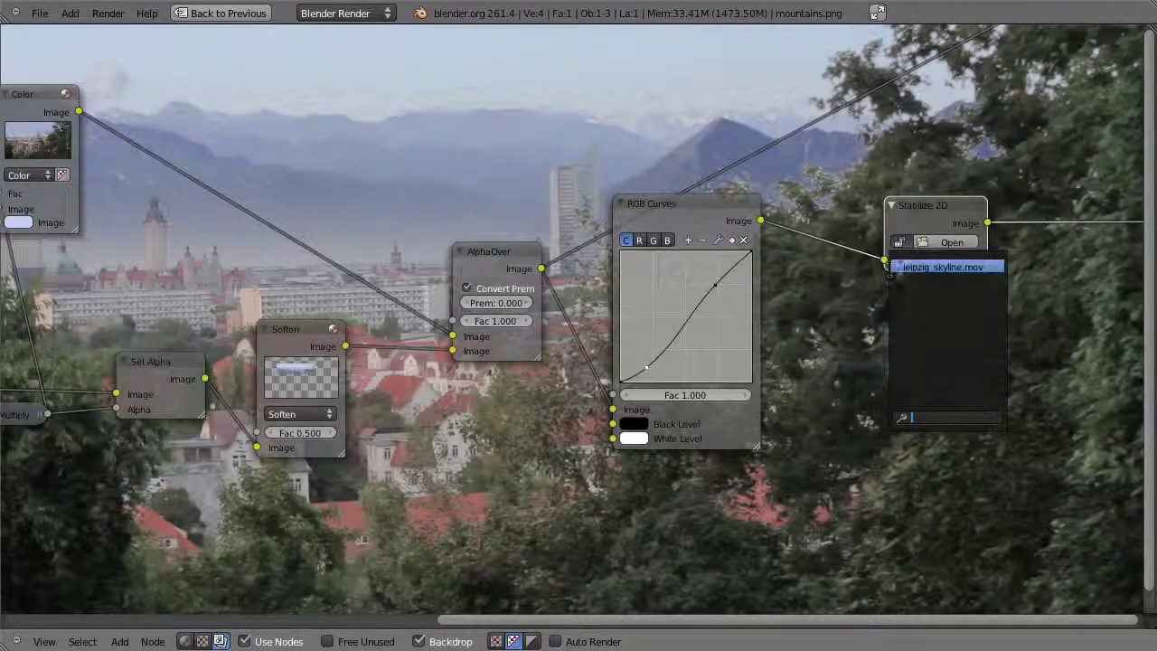
click(981, 267)
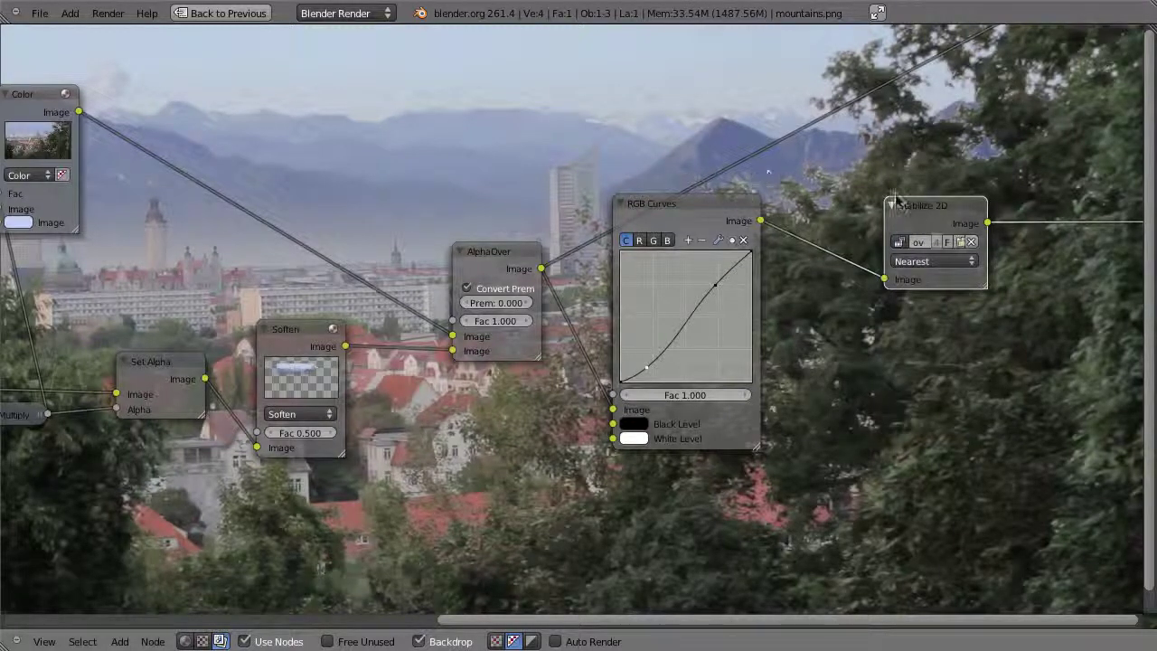
ctrl+shift+click(949, 214)
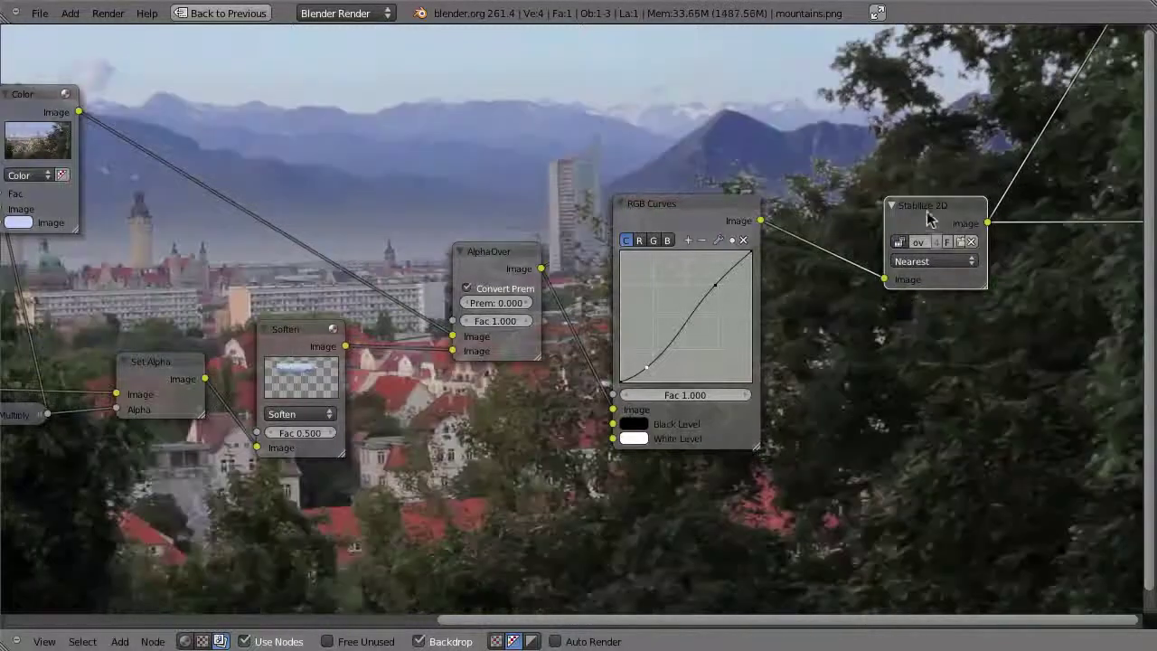
scroll(911, 192, down, 1)
scroll(877, 226, down, 3)
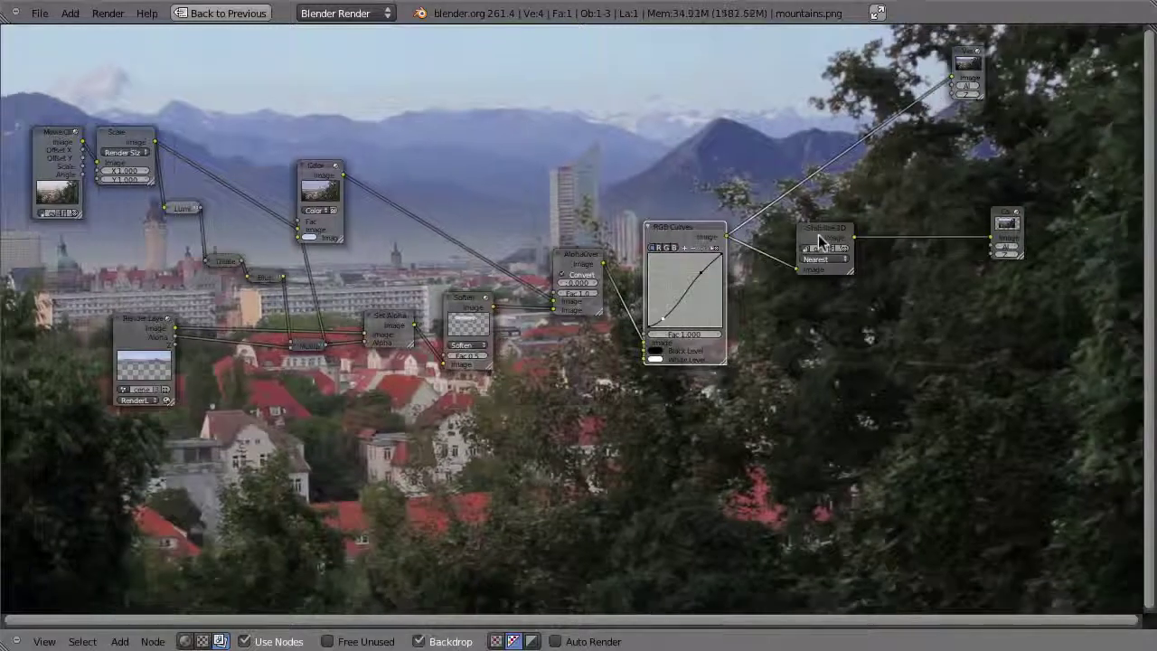
Step: Route the viewer to the Stabilize 2D output and adjust the editor areas
ctrl+shift+click(825, 235)
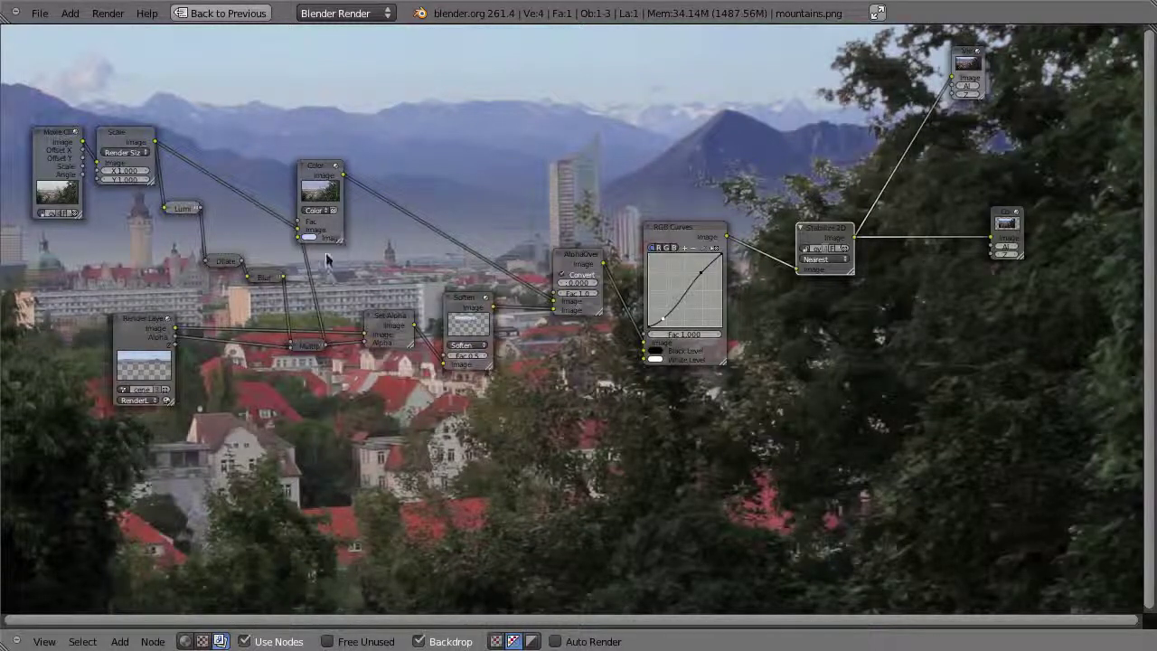
ctrl+right_drag(316, 284, 318, 309)
ctrl+right_drag(315, 353, 223, 346)
ctrl+right_drag(224, 224, 228, 234)
Step: Return to the Default layout with the clip editor in Reconstruction mode
key(ctrl+Up)
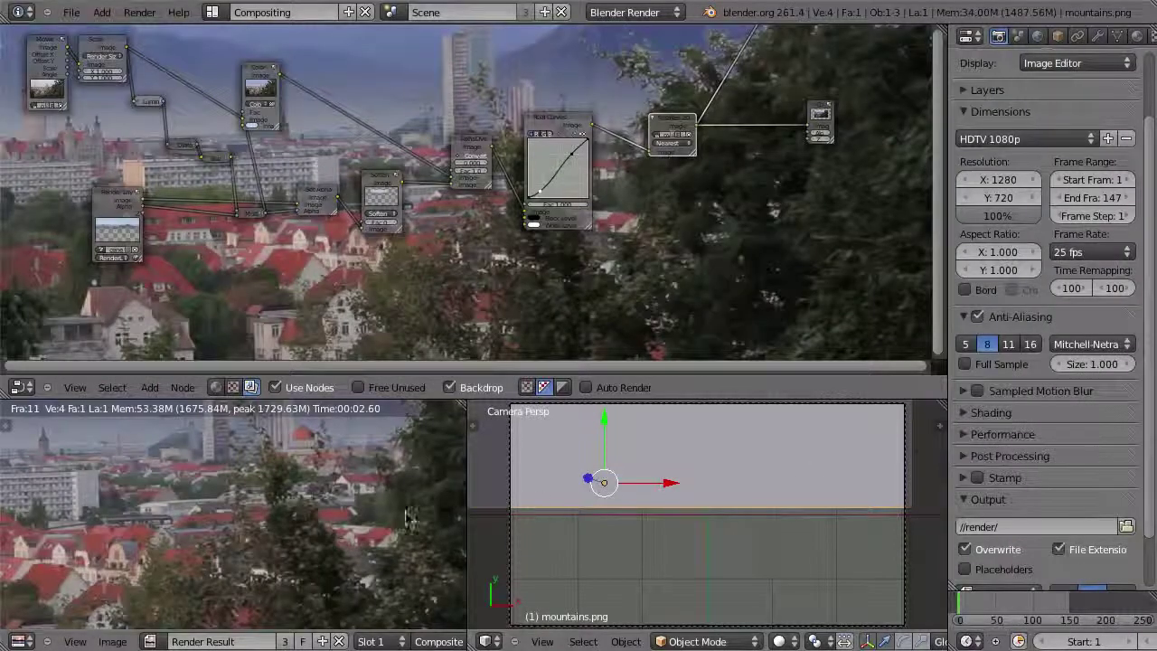
key(ctrl+Up)
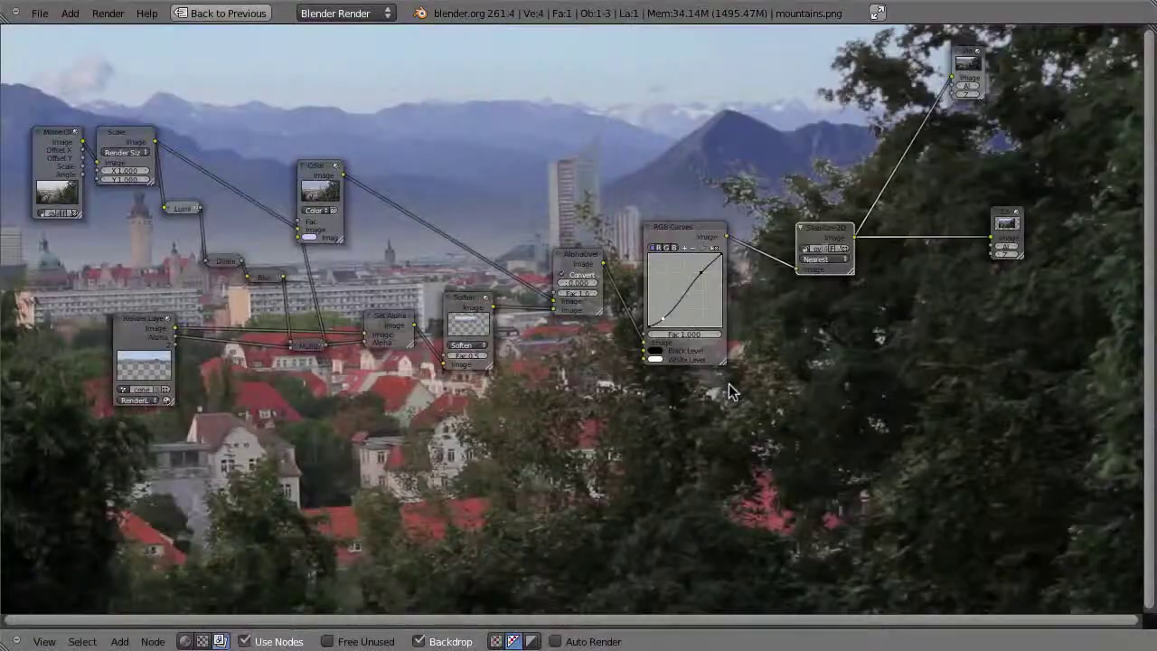
key(ctrl+Up)
click(765, 418)
key(Tab)
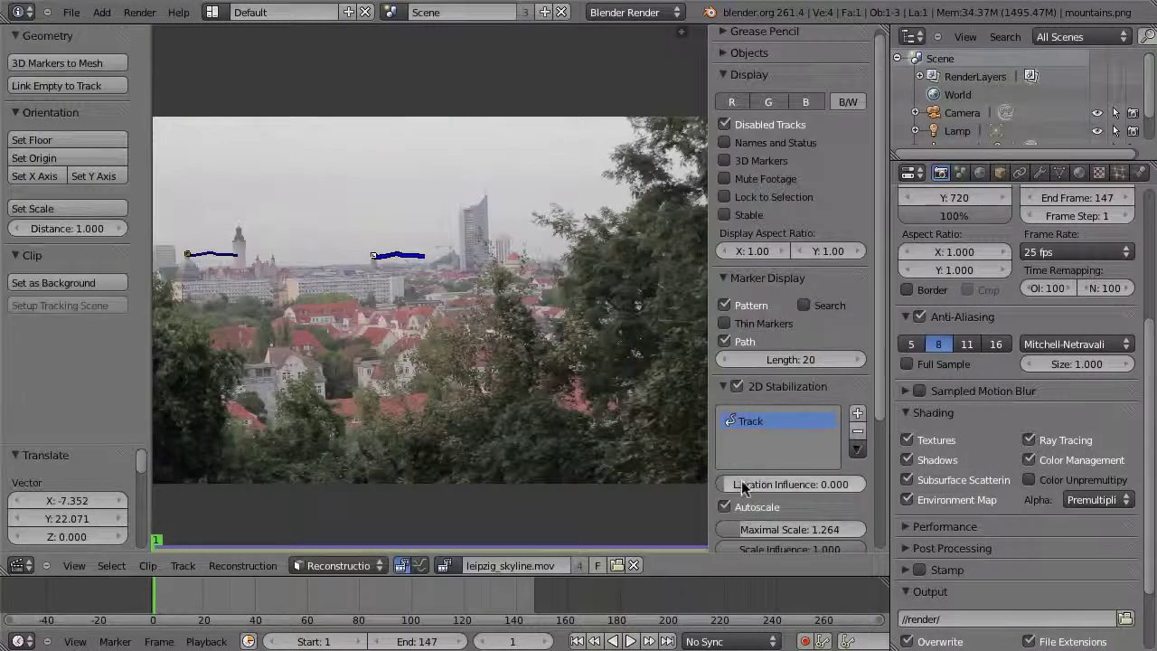
Step: Set Location Influence to 1.000 and enable the Stable display
drag(741, 488, 1062, 384)
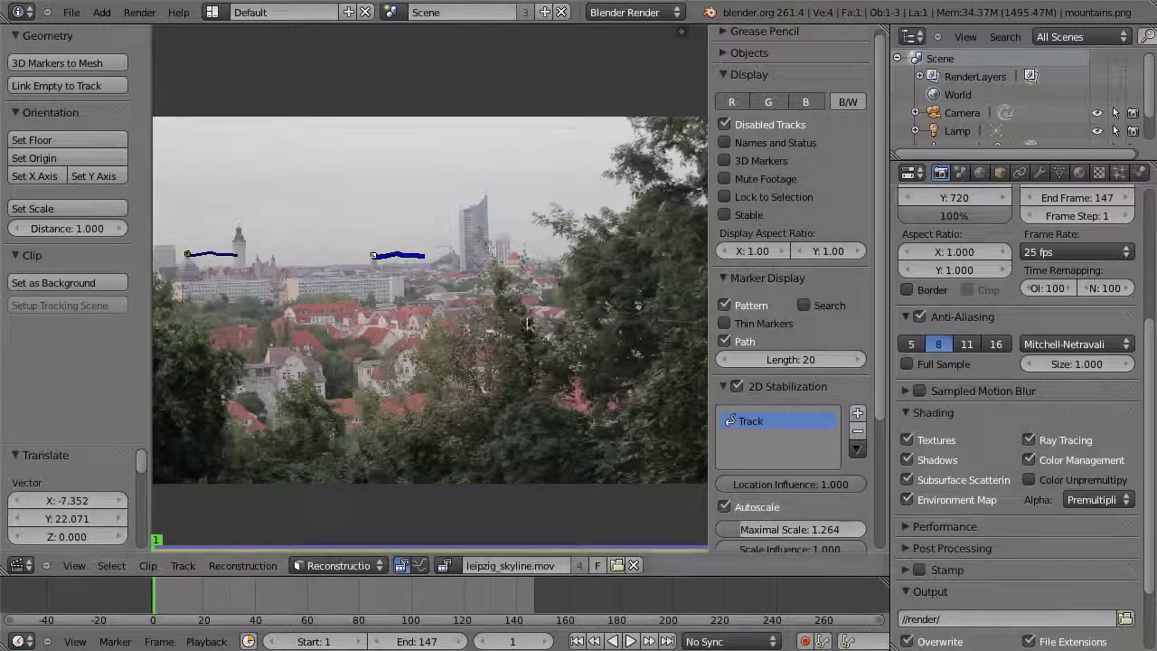
scroll(759, 455, down, 2)
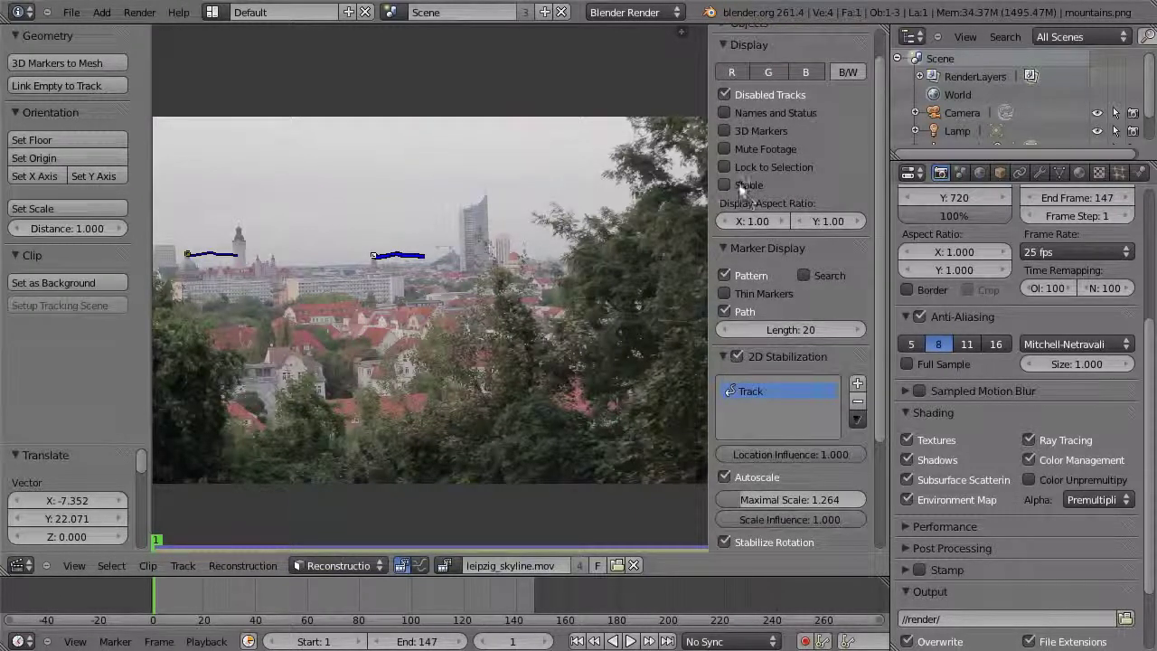
click(724, 185)
Step: Maximize the clip editor and play the stabilized skyline footage
key(ctrl+Up)
scroll(575, 263, up, 1)
scroll(573, 265, up, 1)
key(alt+a)
scroll(661, 332, up, 1)
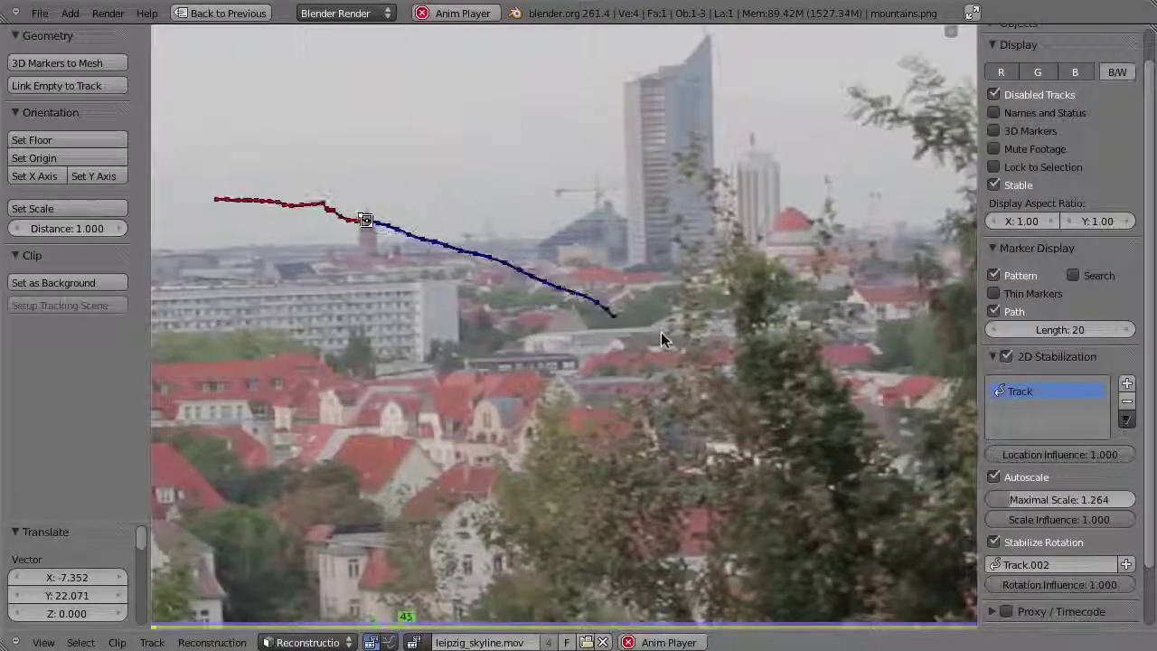